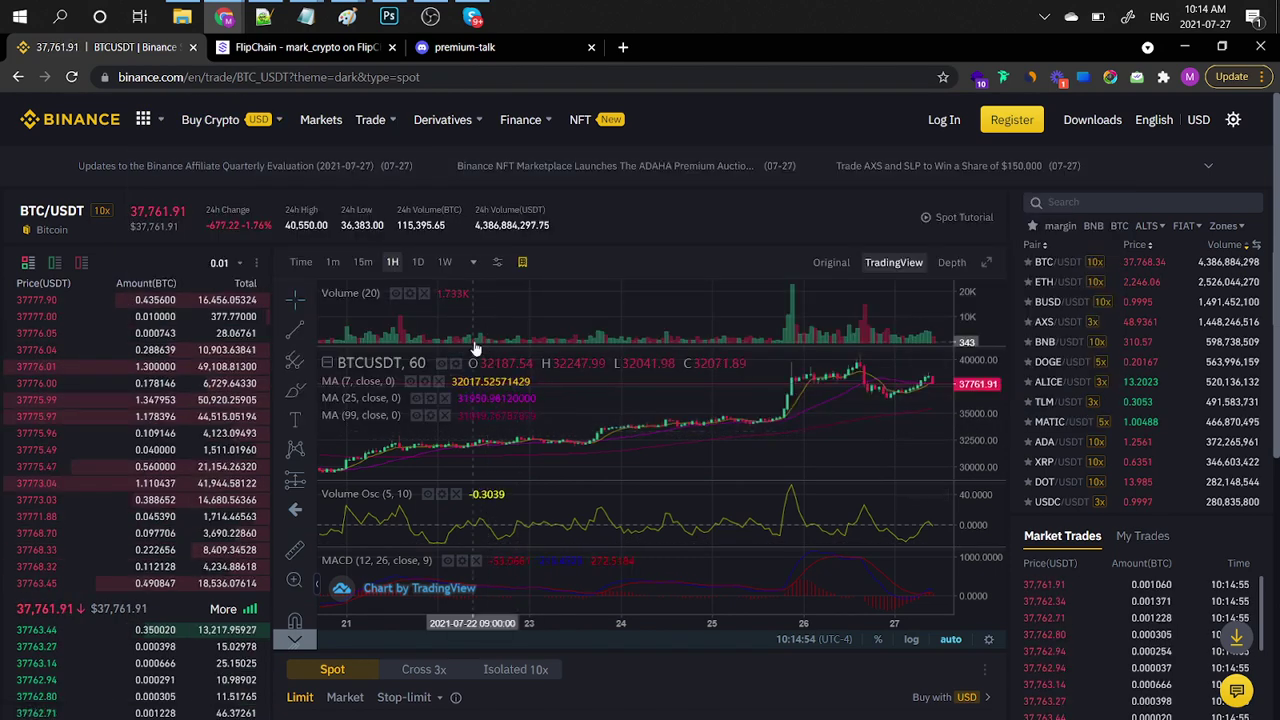
# Switch the BTC/USDT chart to 1D, then 1W candles, then bring up the FlipChains list
pyautogui.click(417, 261)
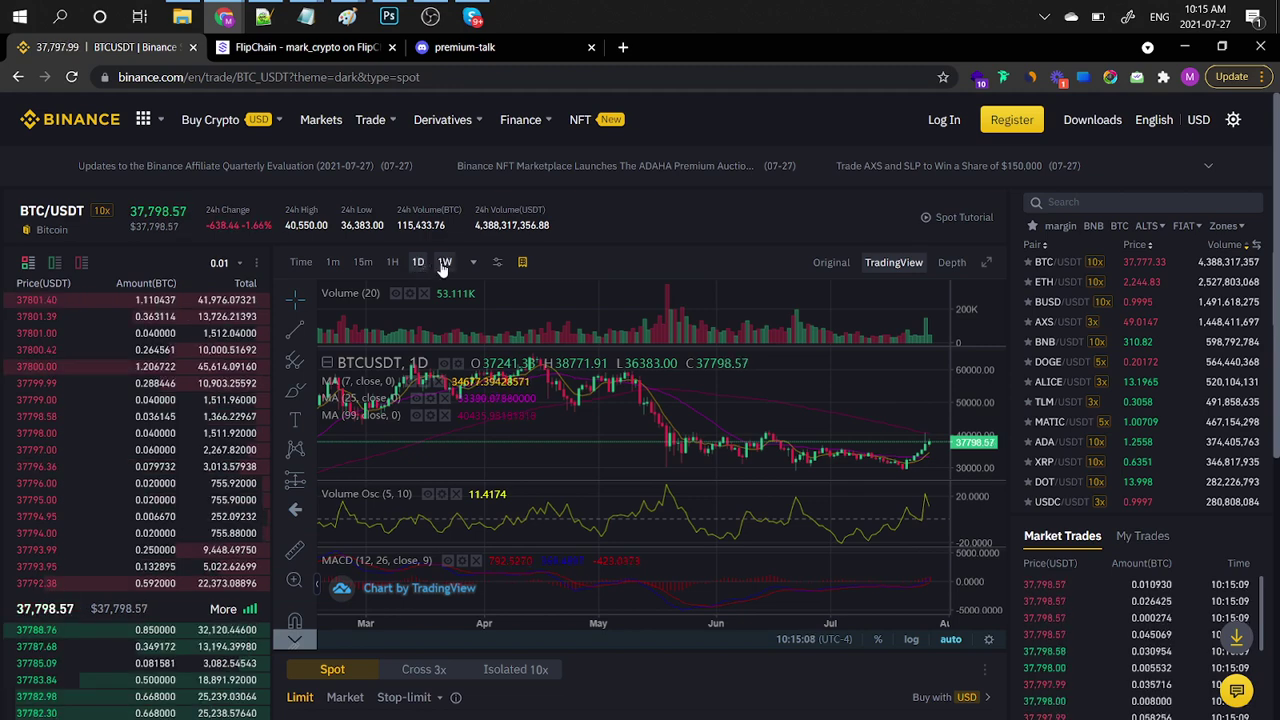
pyautogui.click(445, 264)
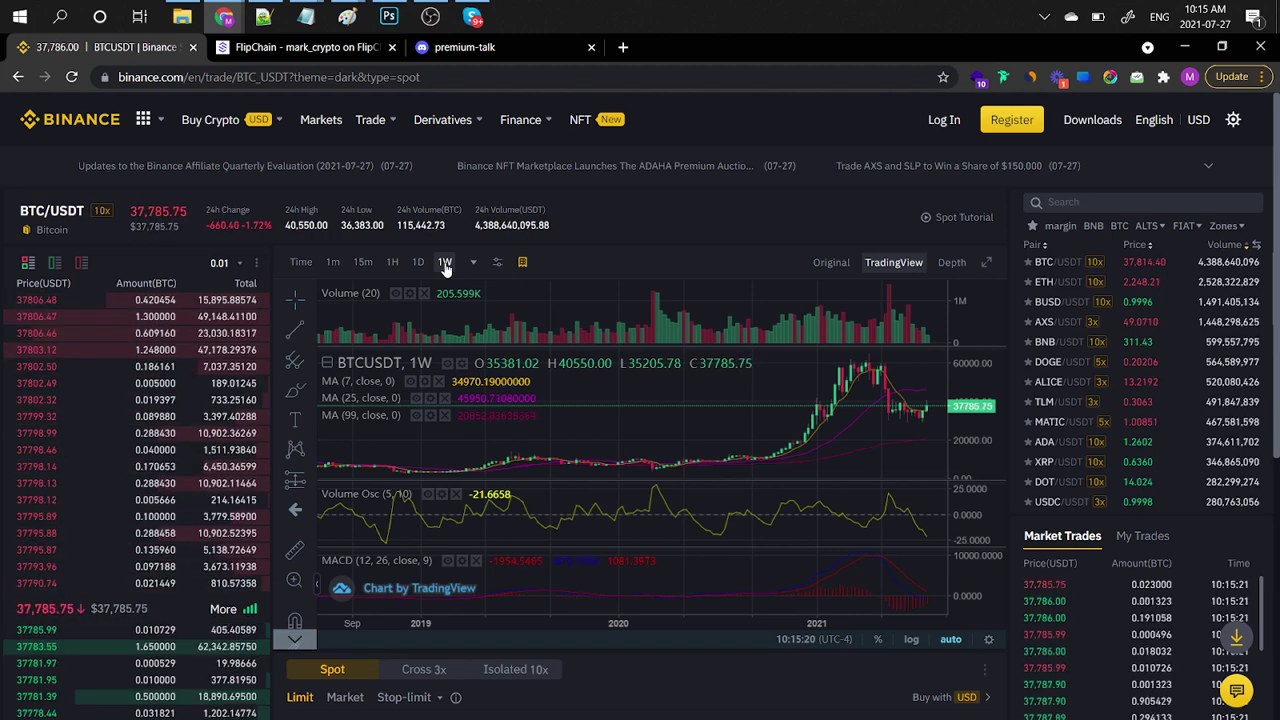
pyautogui.click(308, 47)
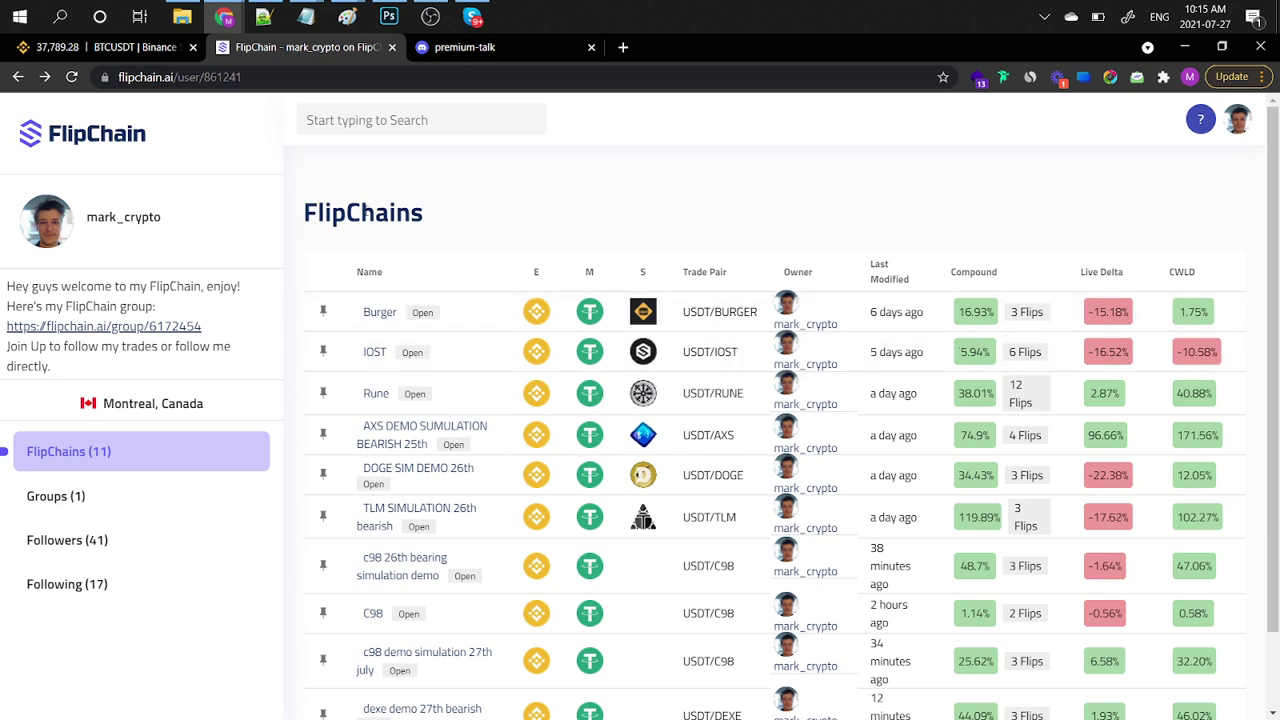
# Return to the Binance BTC/USDT weekly chart, trading near 37,851 USDT
pyautogui.click(80, 47)
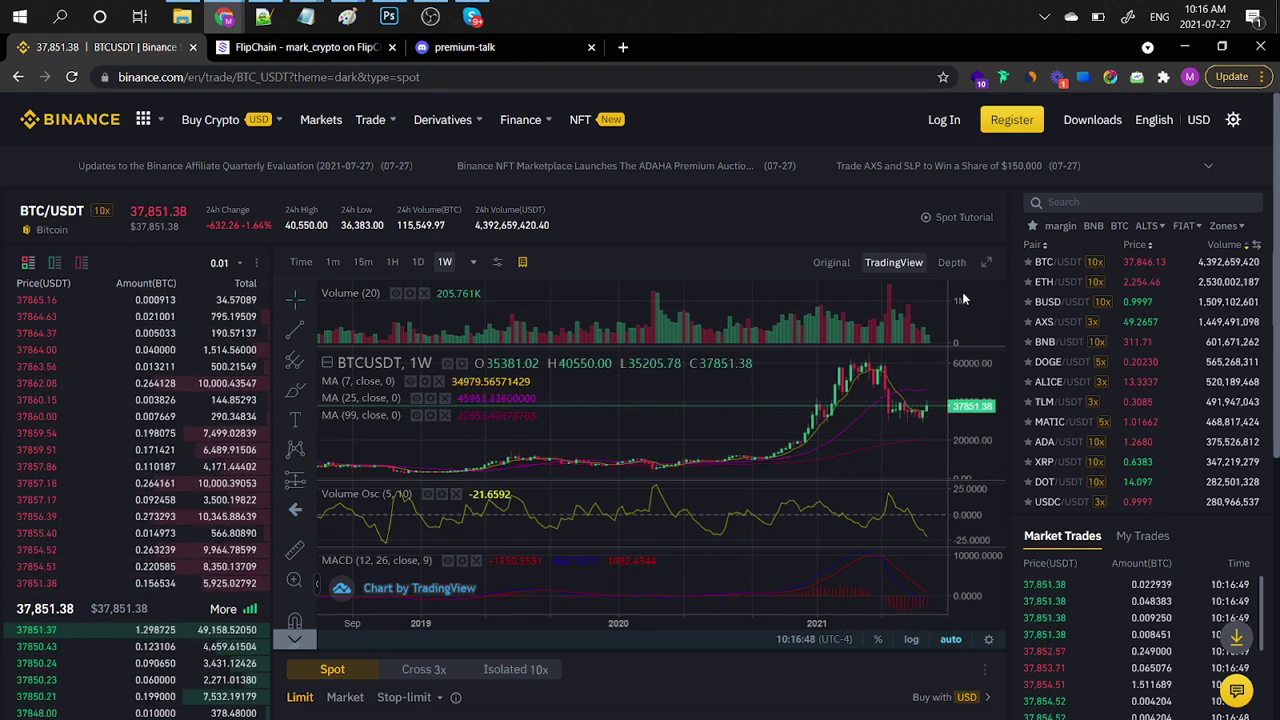
# Expand the weekly chart with its Volume, Volume Oscillator and MACD panes to fullscreen
pyautogui.click(985, 264)
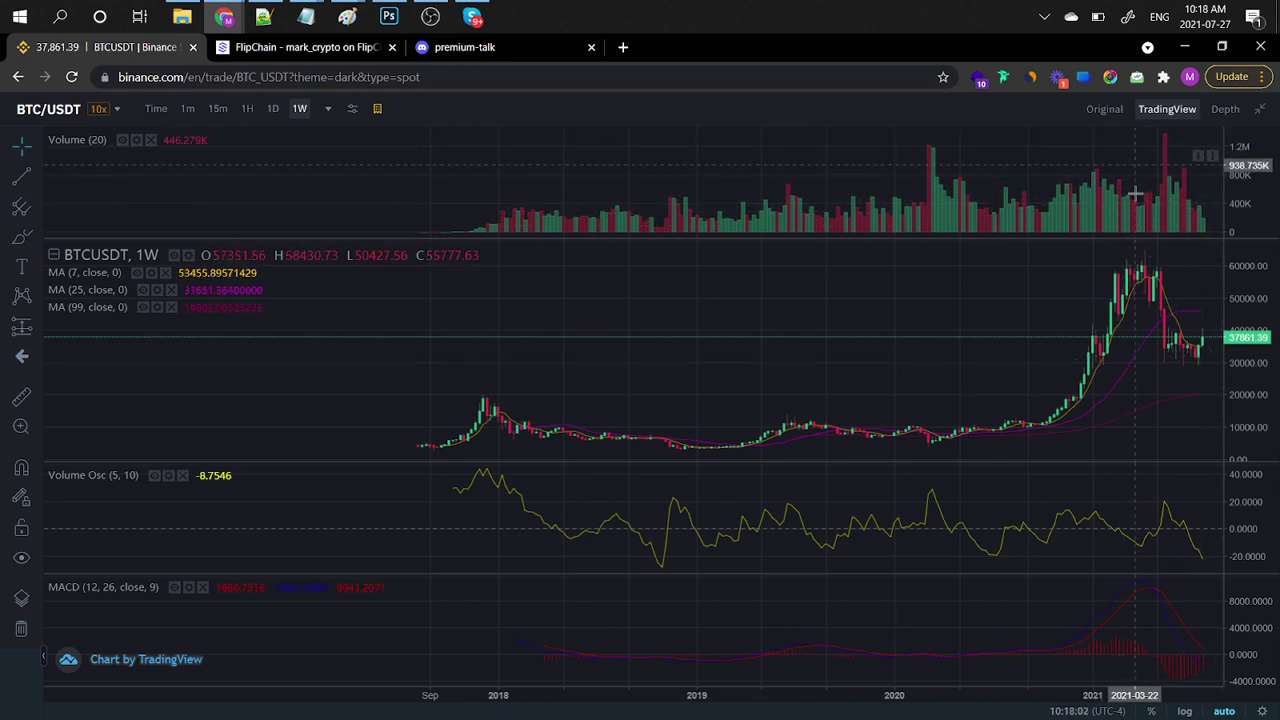
# Maximize the Volume pane to study volume history, then restore the multi-pane layout
pyautogui.doubleClick(1080, 177)
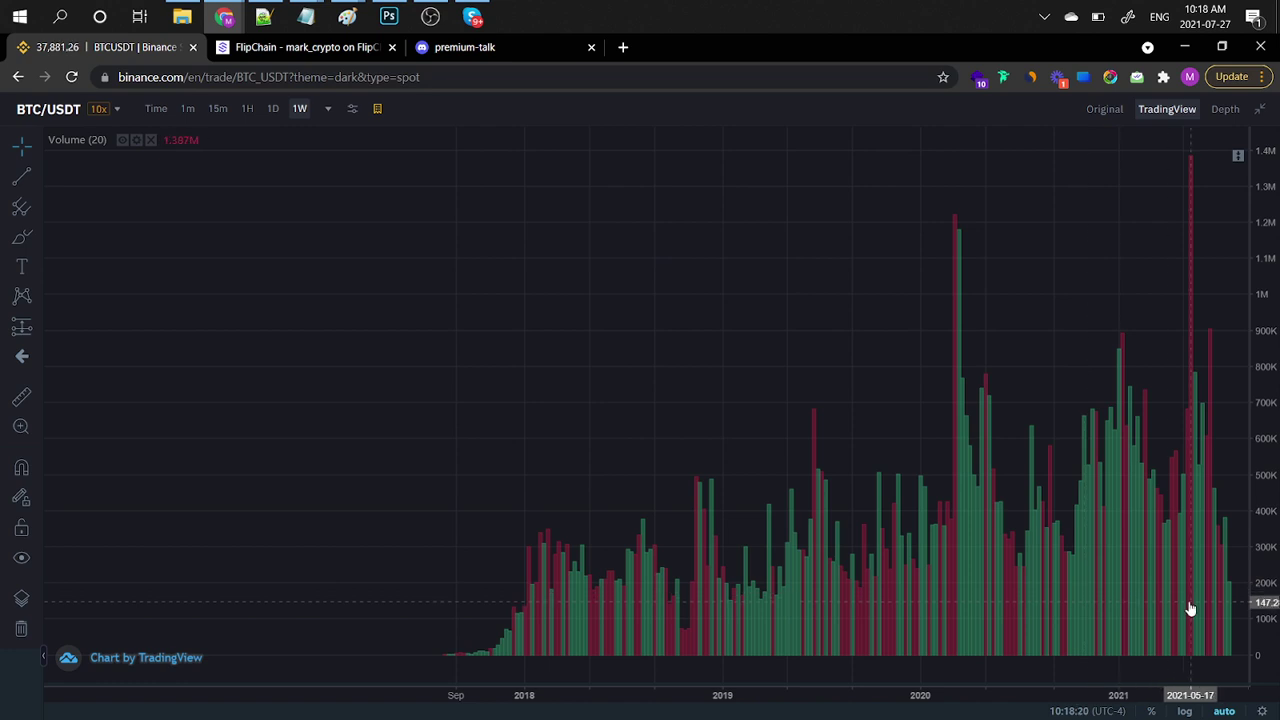
pyautogui.doubleClick(906, 425)
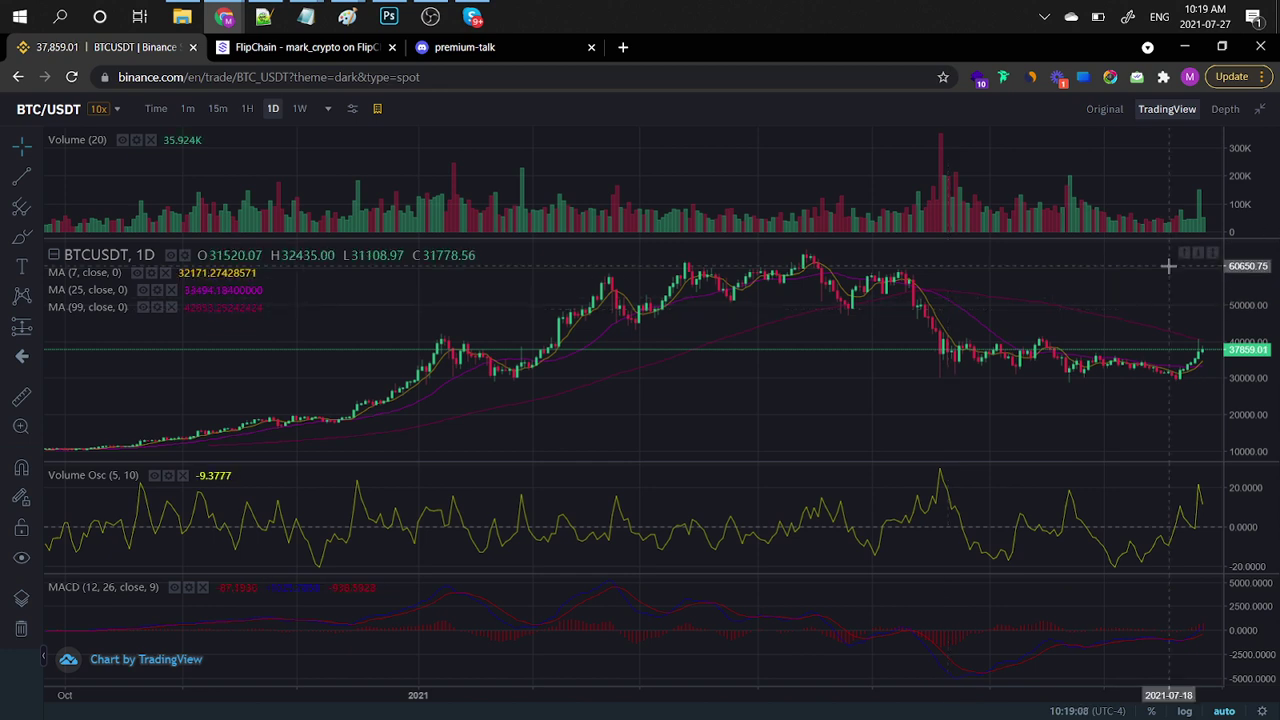
# Switch the daily chart to the Original Binance view with RSI, Stoch RSI and KDJ panes
pyautogui.click(1102, 110)
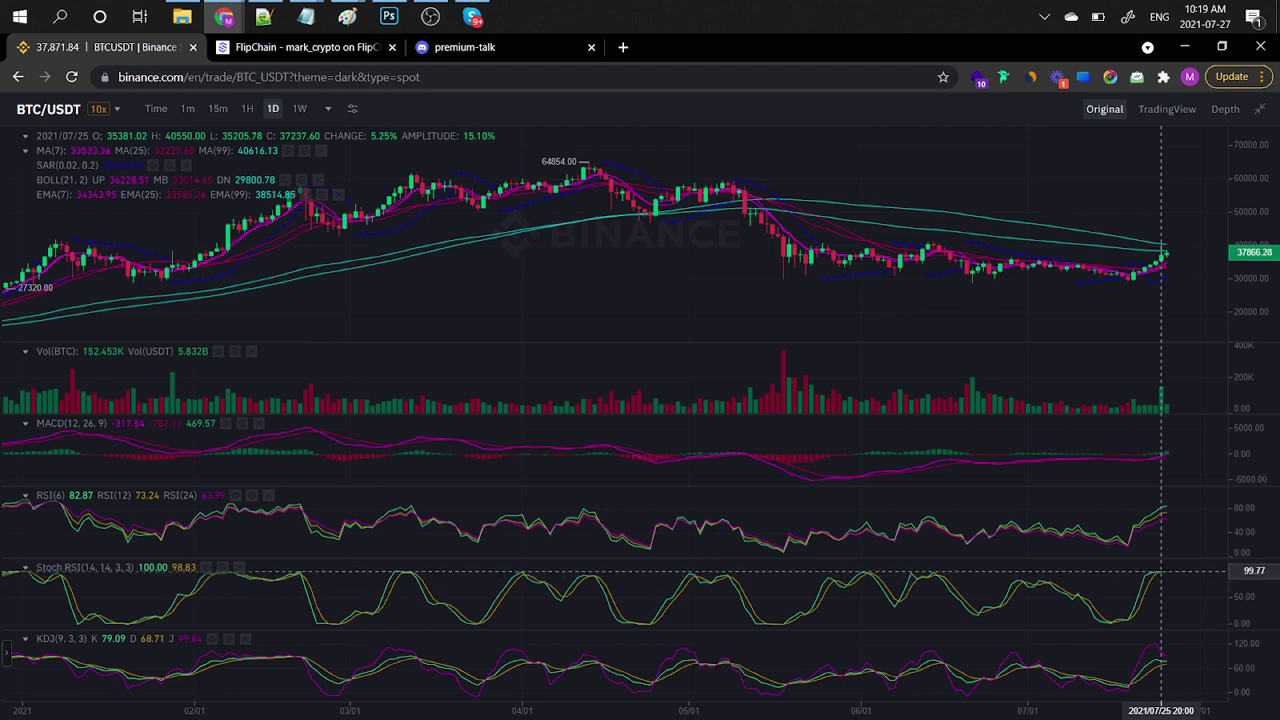
pyautogui.press('Print')
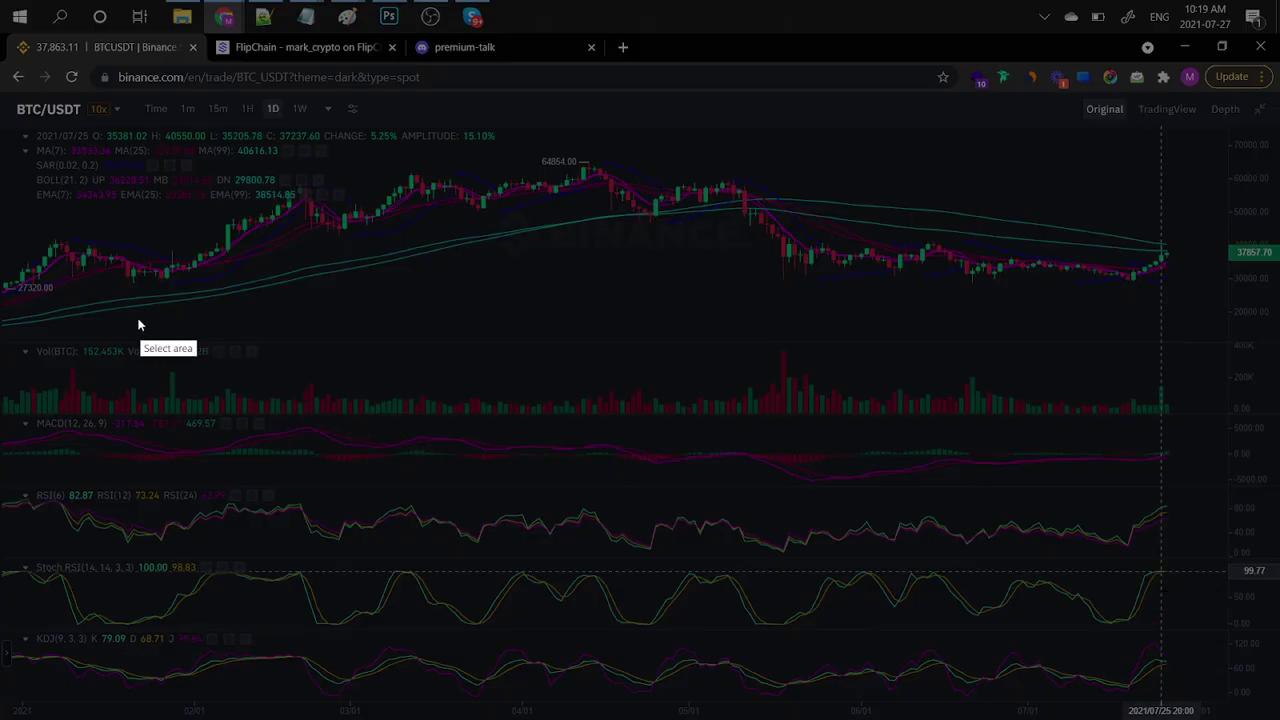
pyautogui.moveTo(141, 335); pyautogui.dragTo(1279, 719)
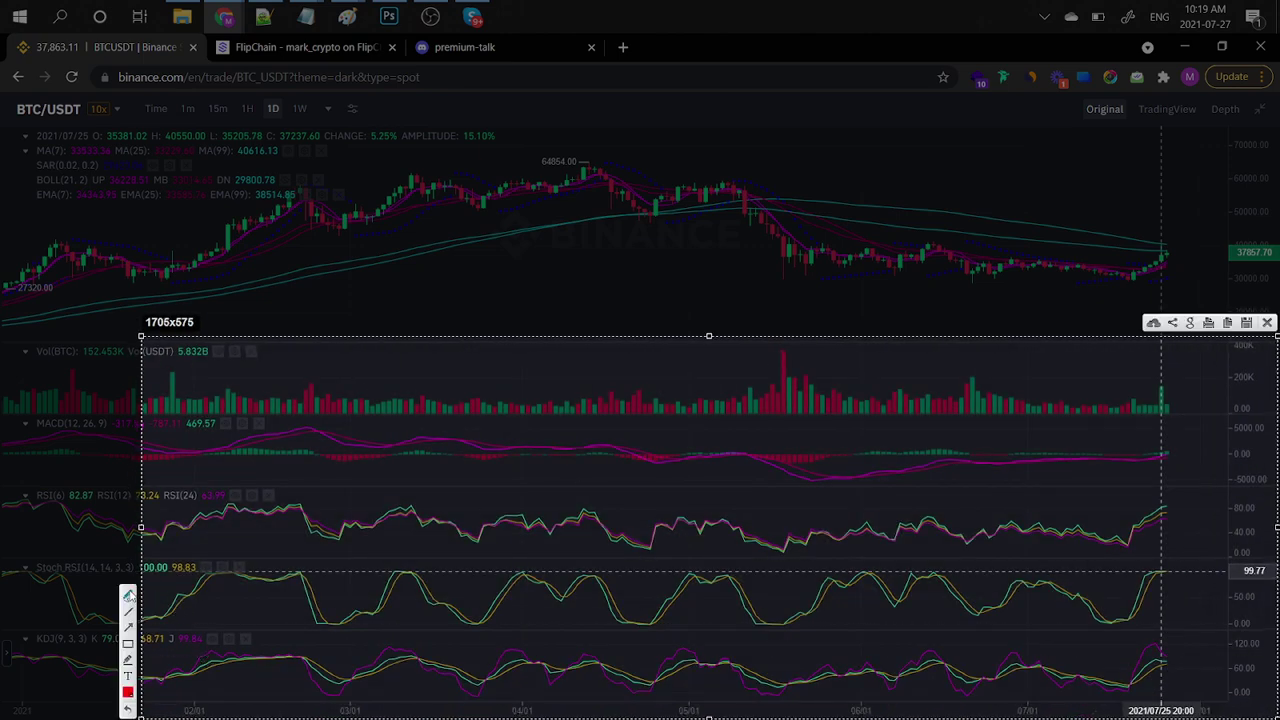
pyautogui.hotkey('ctrl', 'c')
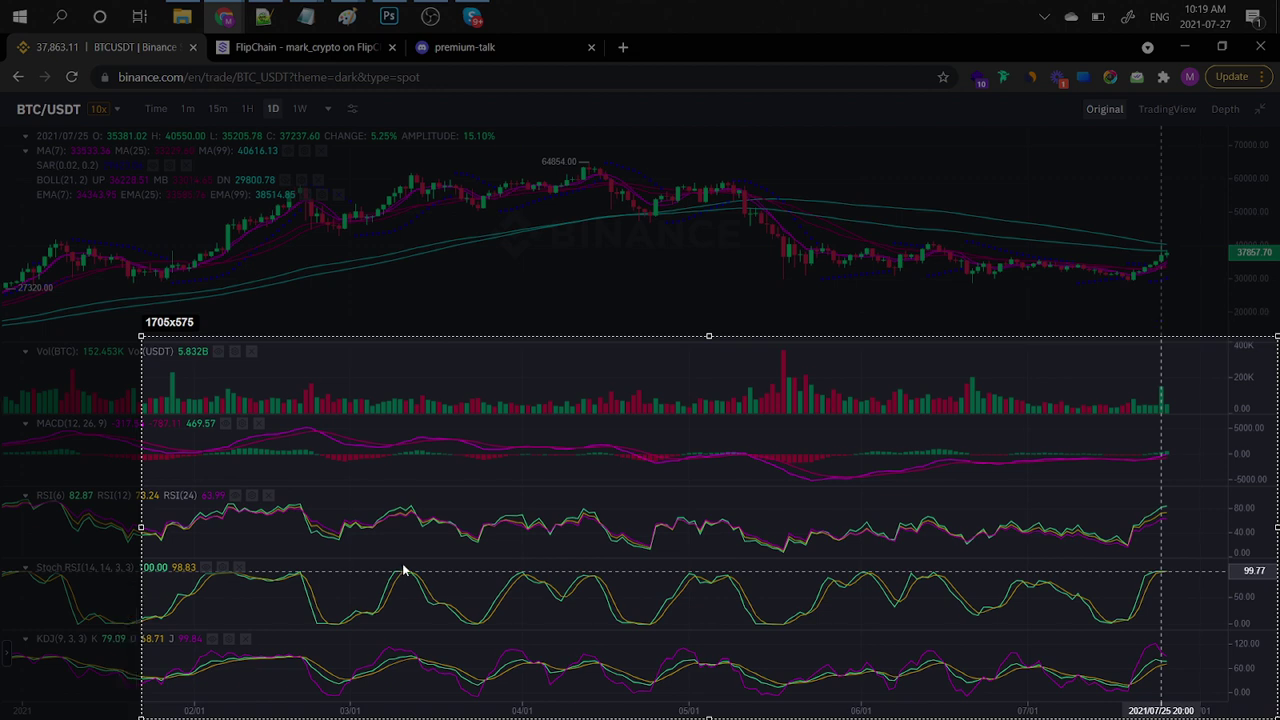
pyautogui.moveTo(421, 580); pyautogui.dragTo(407, 572)
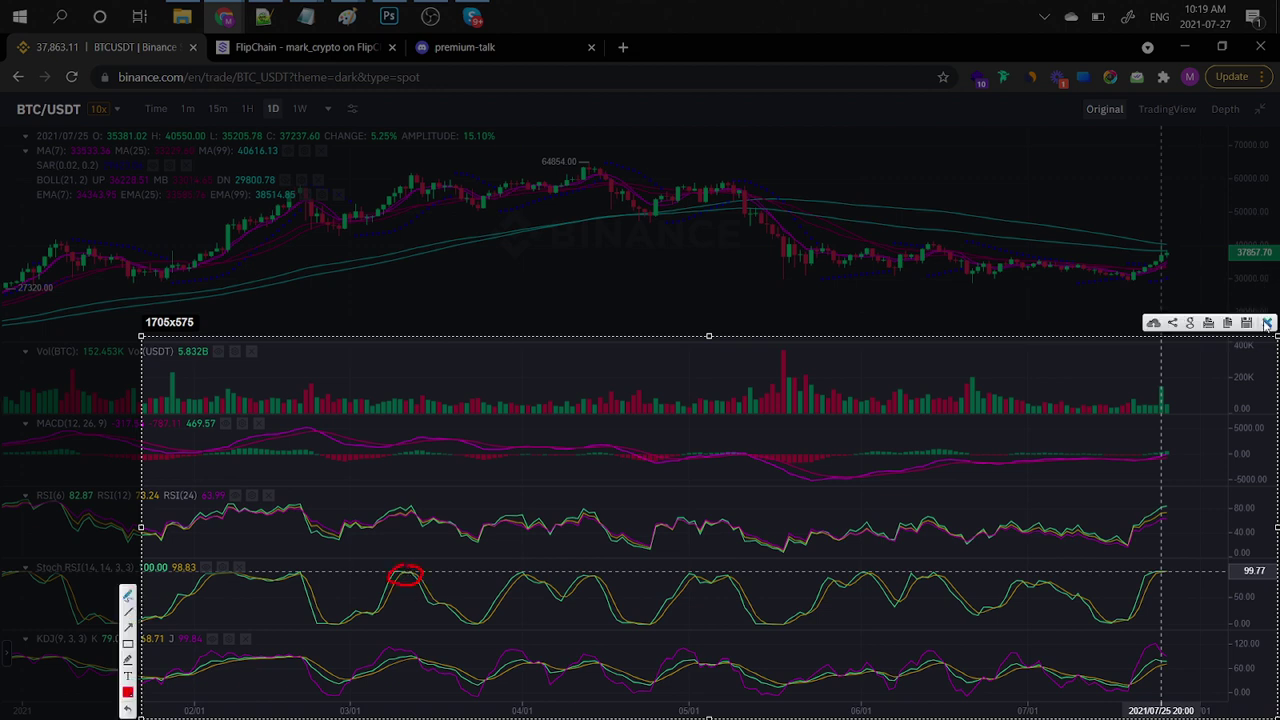
pyautogui.click(1267, 323)
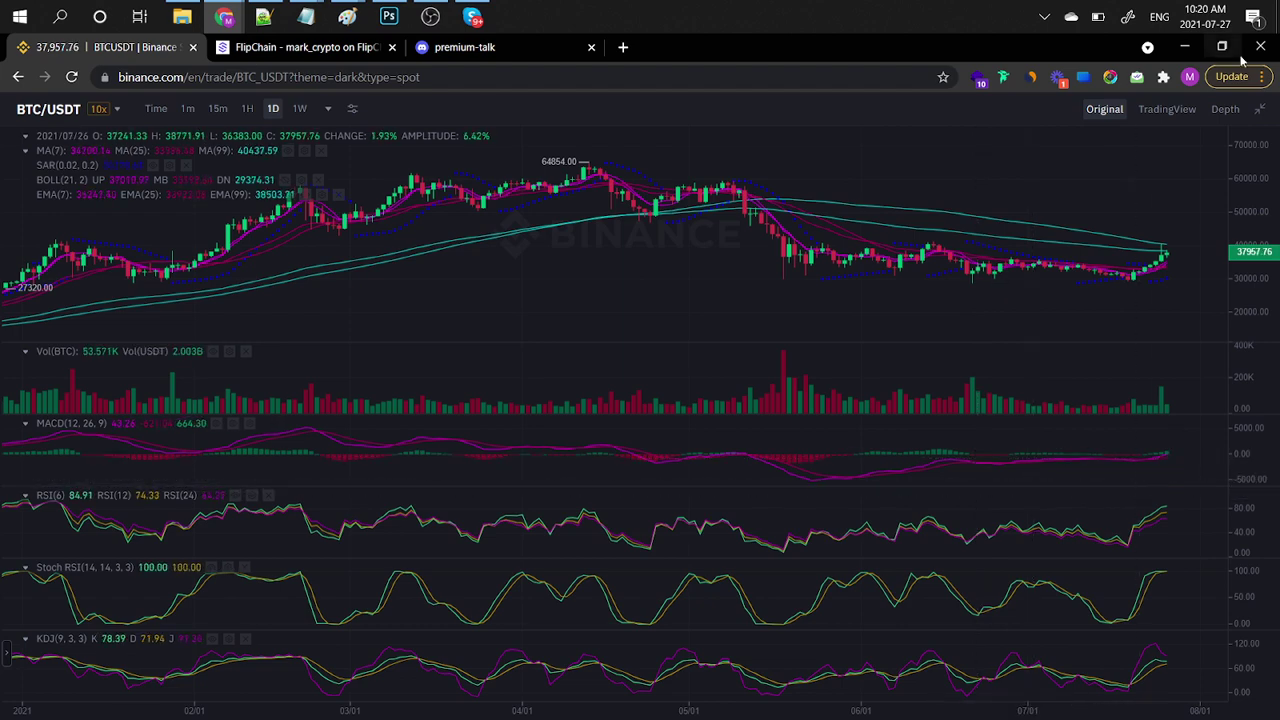
# Switch the daily BTC/USDT chart to the TradingView view with MA 7/25/99 lines
pyautogui.click(1172, 112)
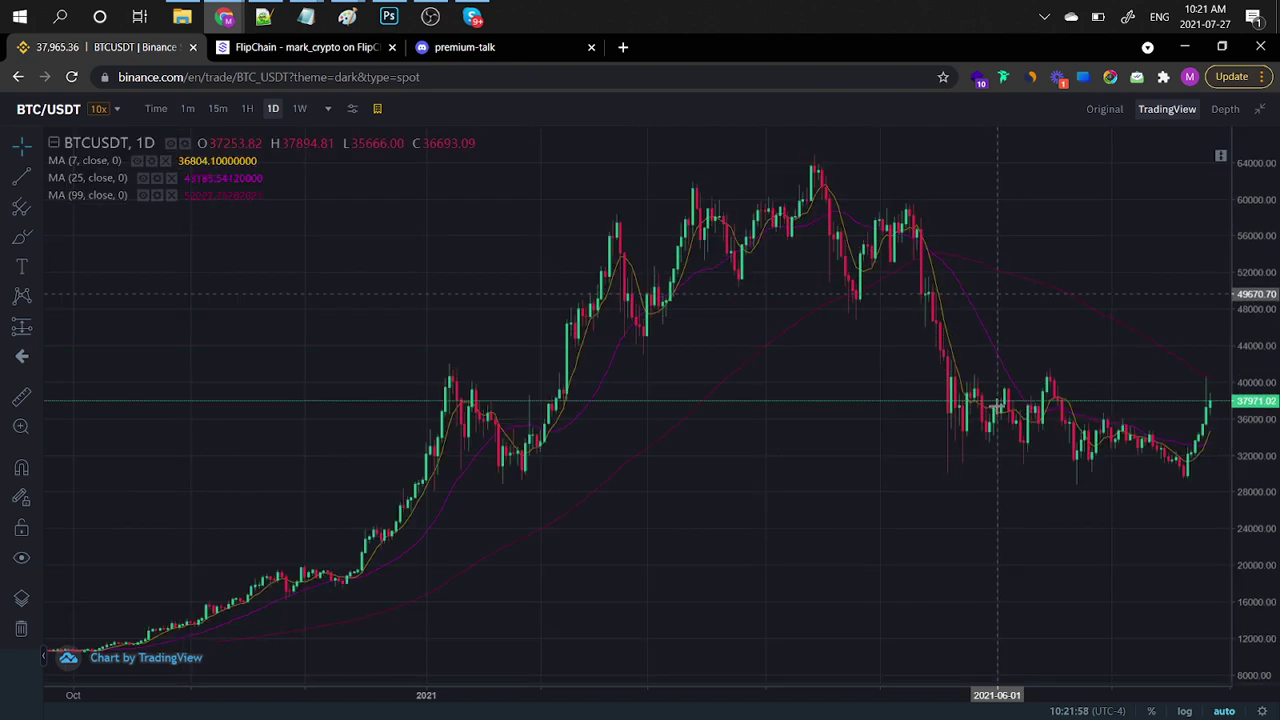
# Go to the FlipChain dashboard and start creating a new FlipChain
pyautogui.click(313, 47)
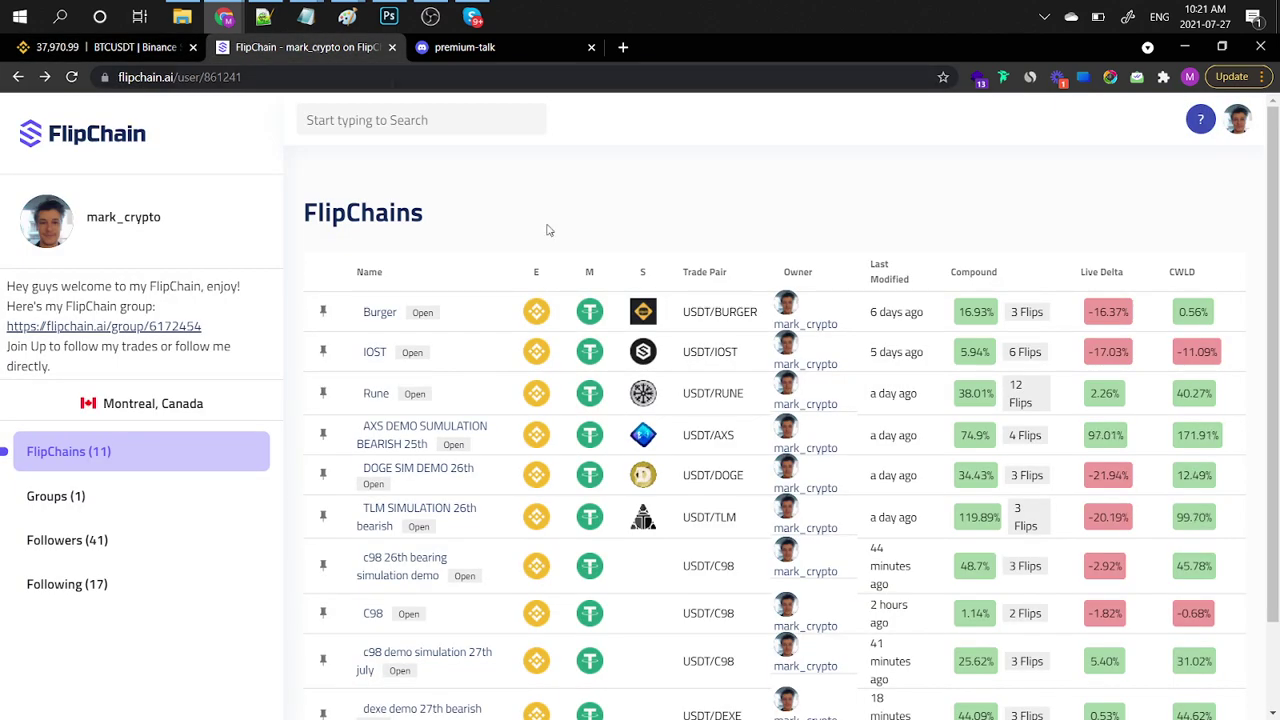
pyautogui.click(1240, 120)
pyautogui.click(1189, 131)
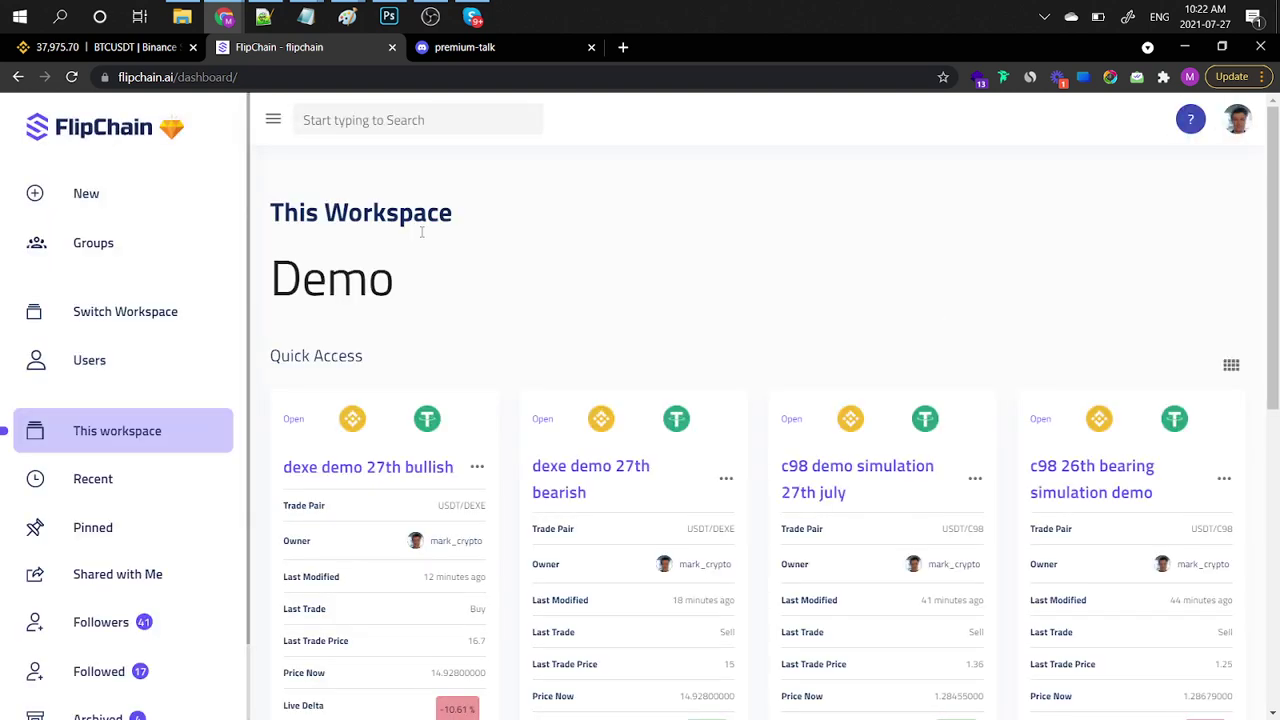
pyautogui.click(149, 198)
pyautogui.click(283, 205)
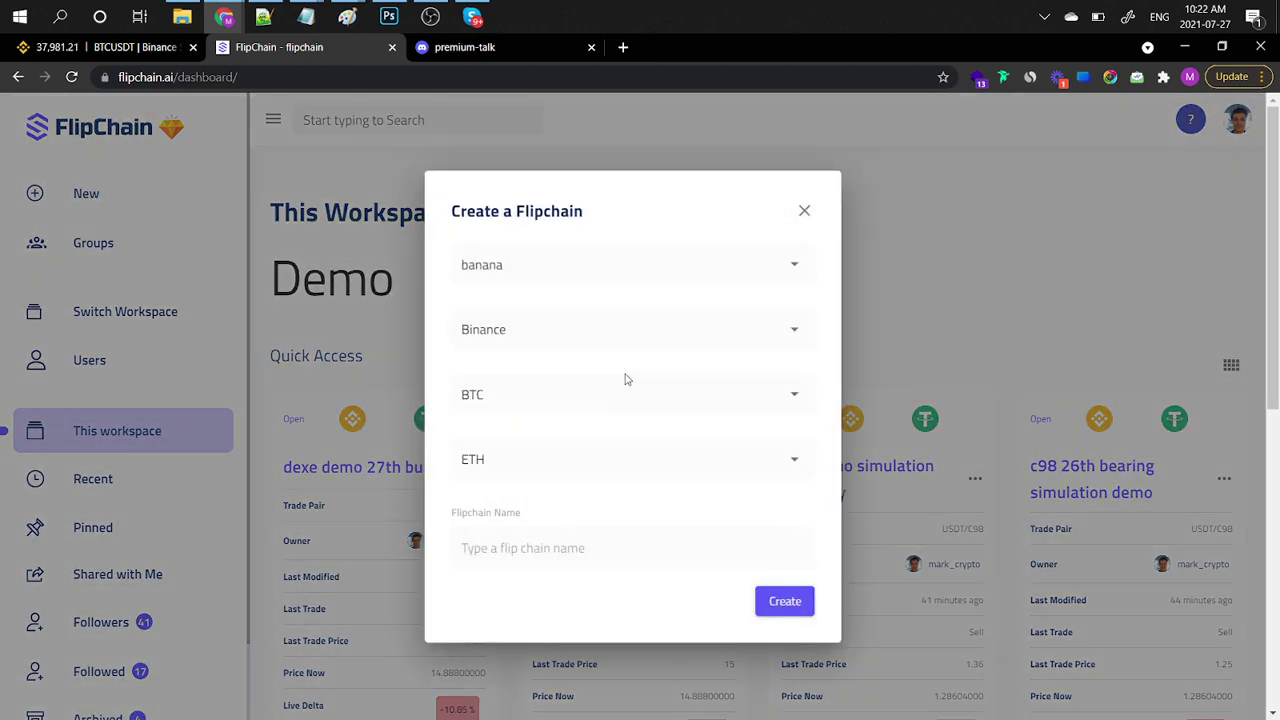
# Put the new chain in the Demo workspace with USDT market and BTC coin
pyautogui.click(534, 268)
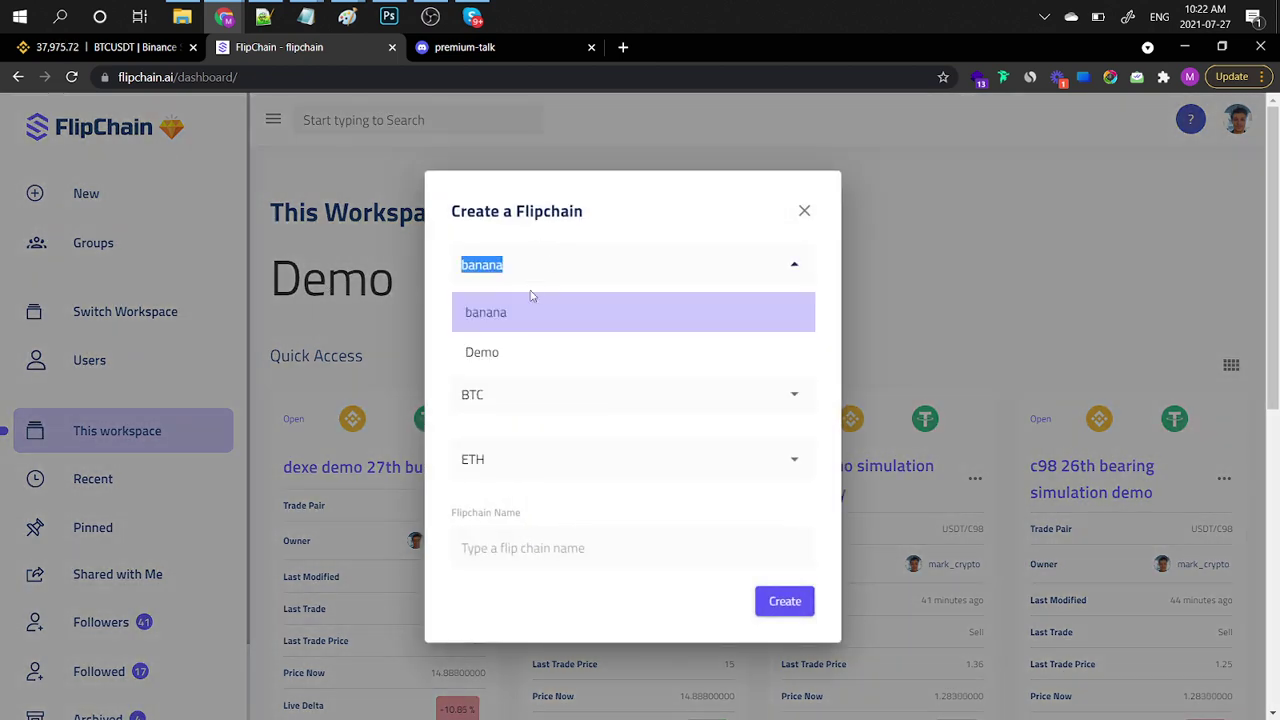
pyautogui.click(512, 349)
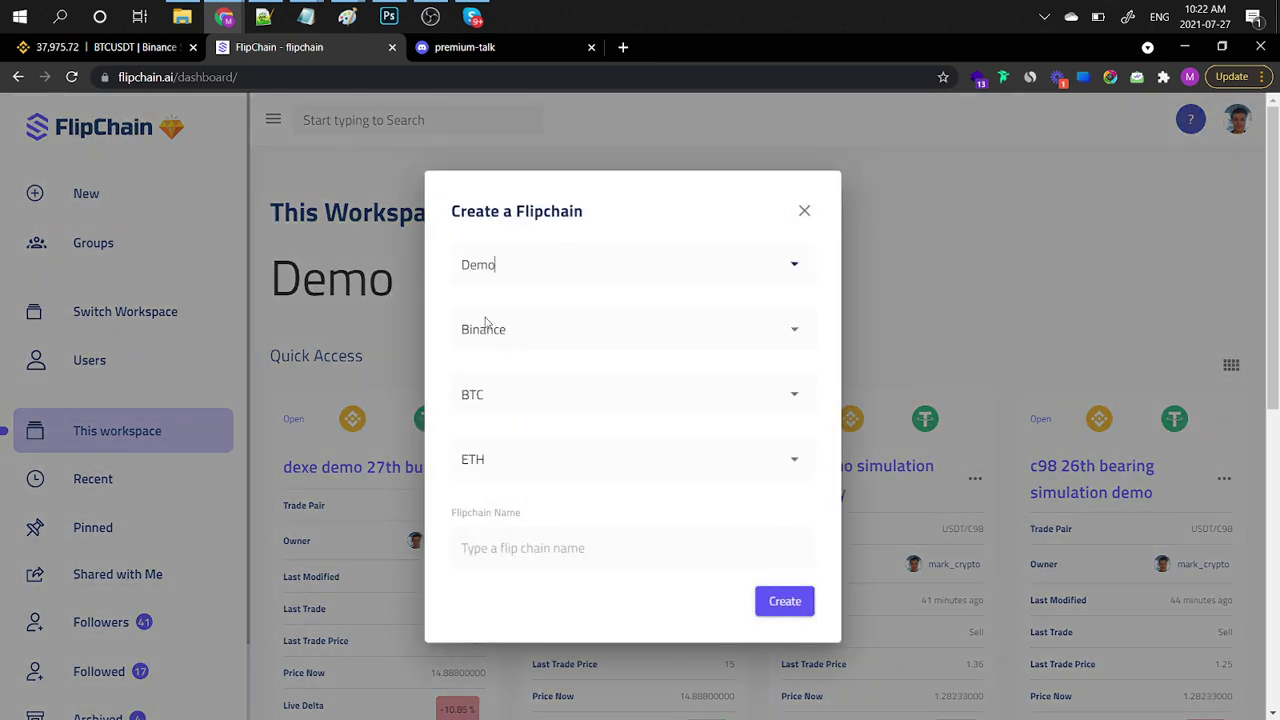
pyautogui.click(526, 400)
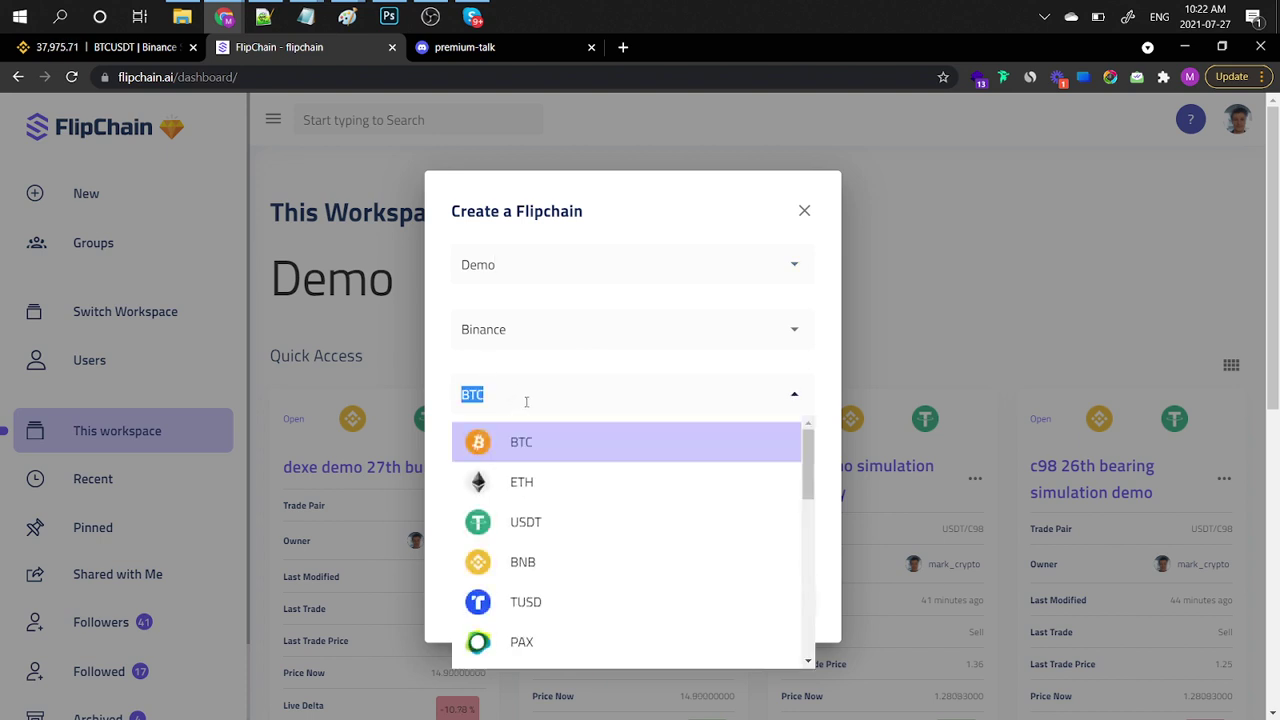
pyautogui.click(521, 441)
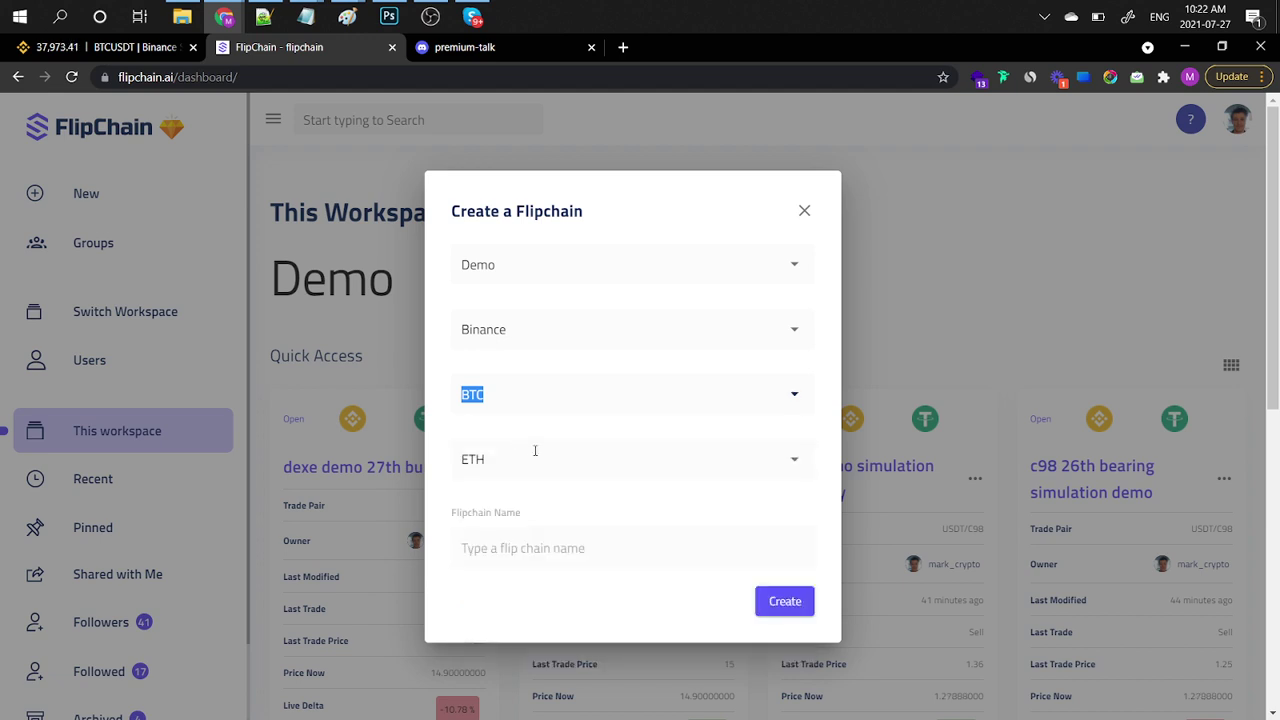
pyautogui.click(536, 452)
pyautogui.write('usdt')
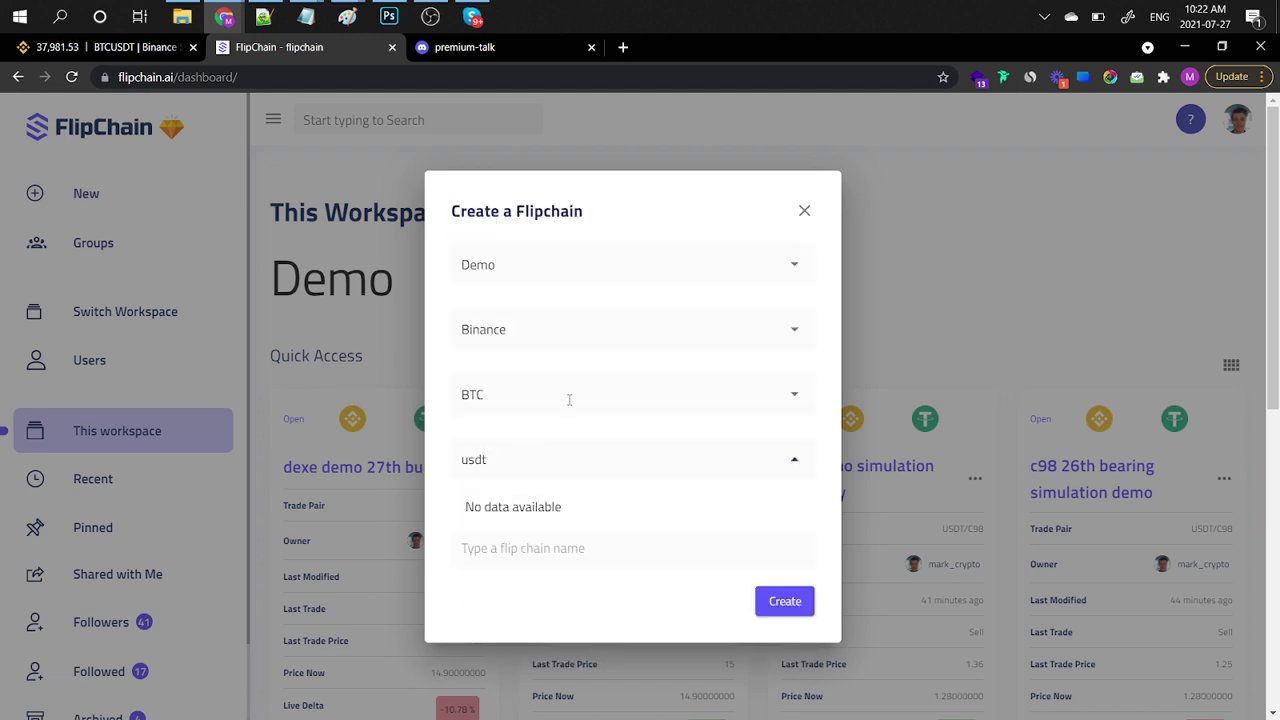
pyautogui.click(571, 392)
pyautogui.write('usdt')
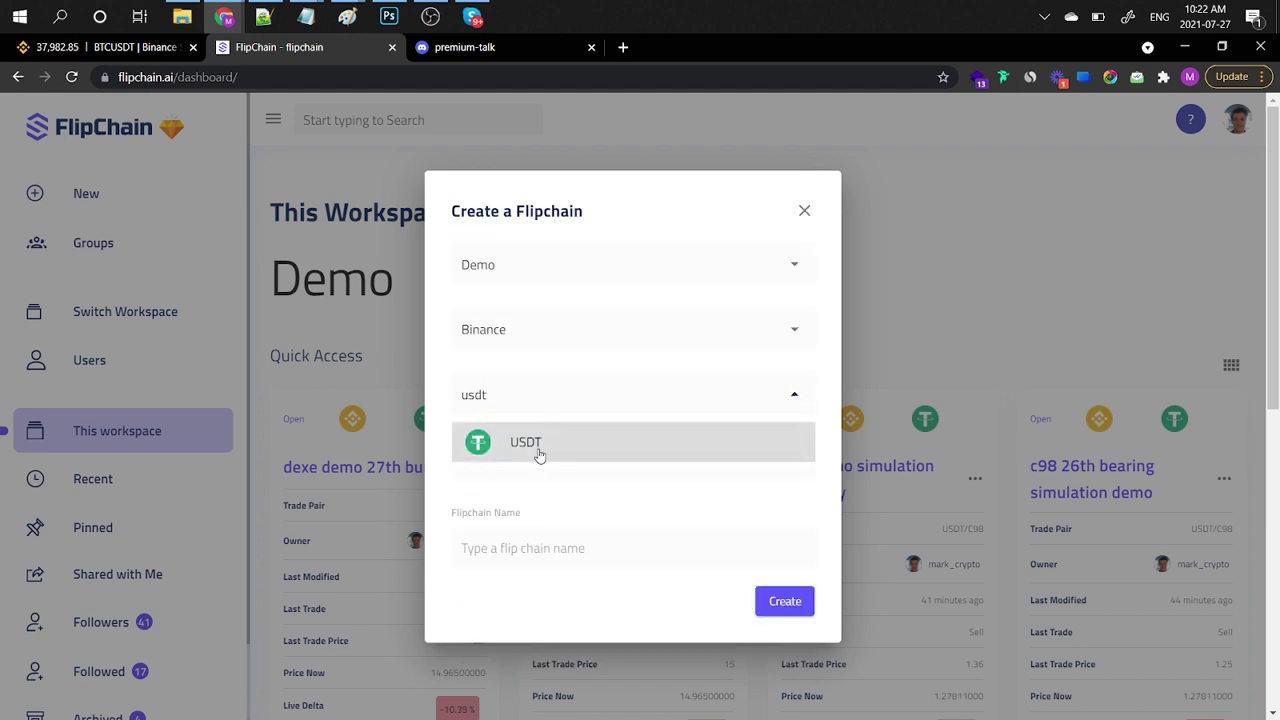
pyautogui.click(540, 455)
pyautogui.click(534, 454)
pyautogui.write('btc')
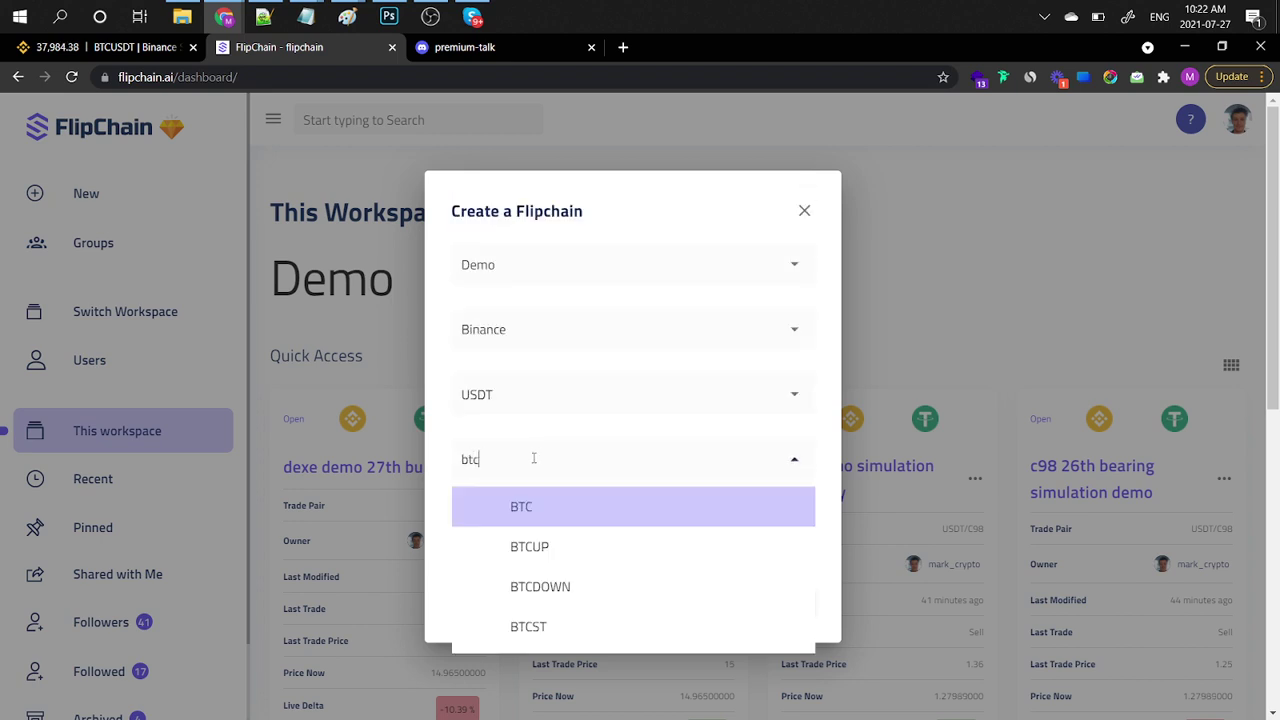
pyautogui.click(505, 502)
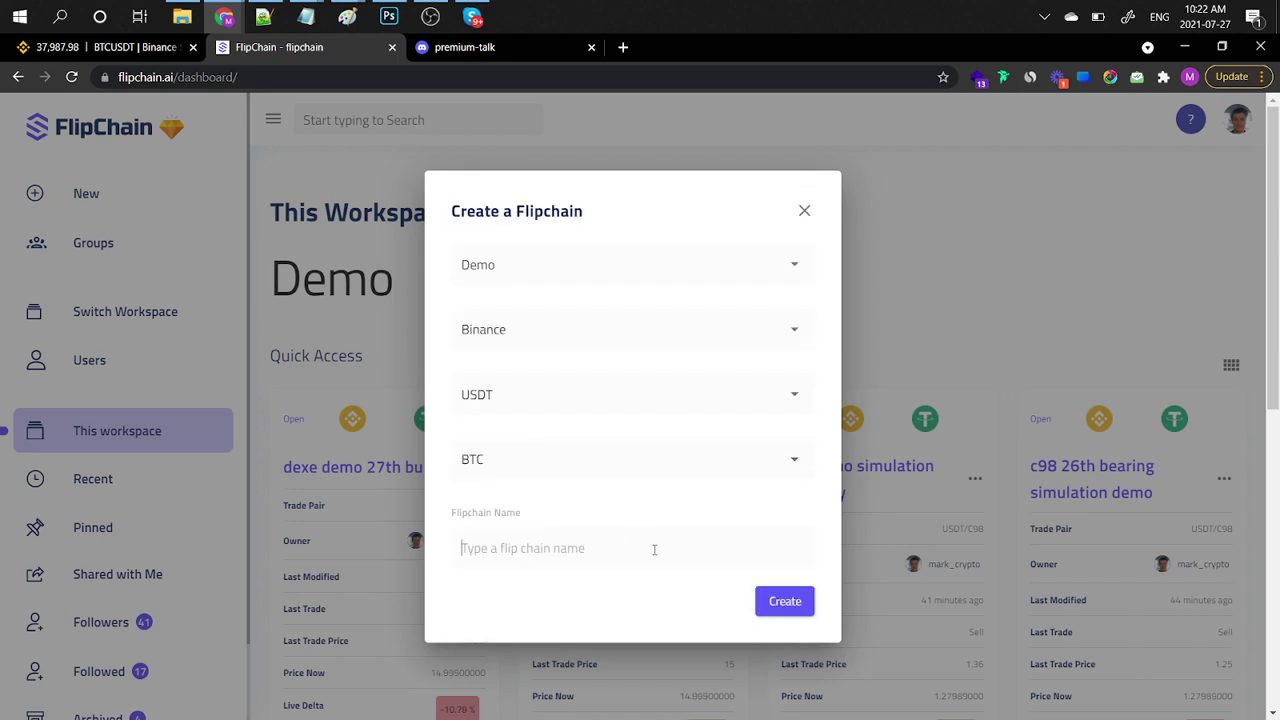
# Name the chain 'btc bull run demo' and create it
pyautogui.write('btc bu')
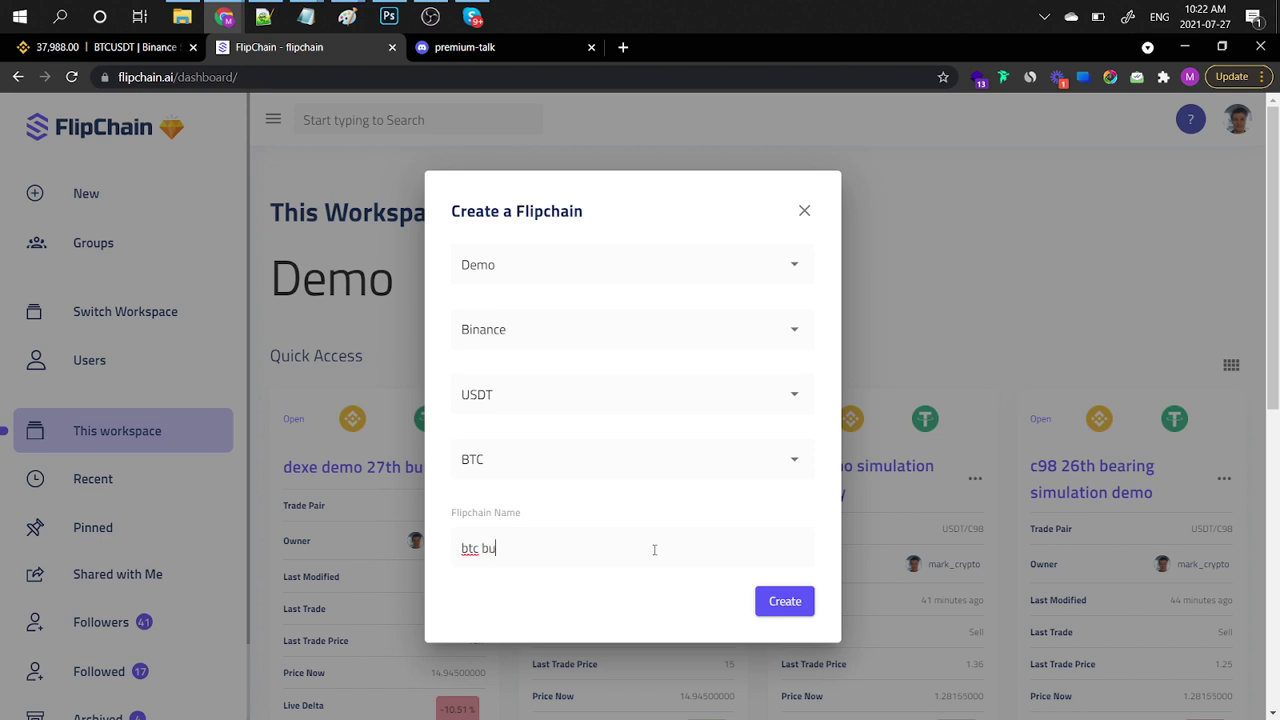
pyautogui.write('ll rusn demo')
pyautogui.click(792, 599)
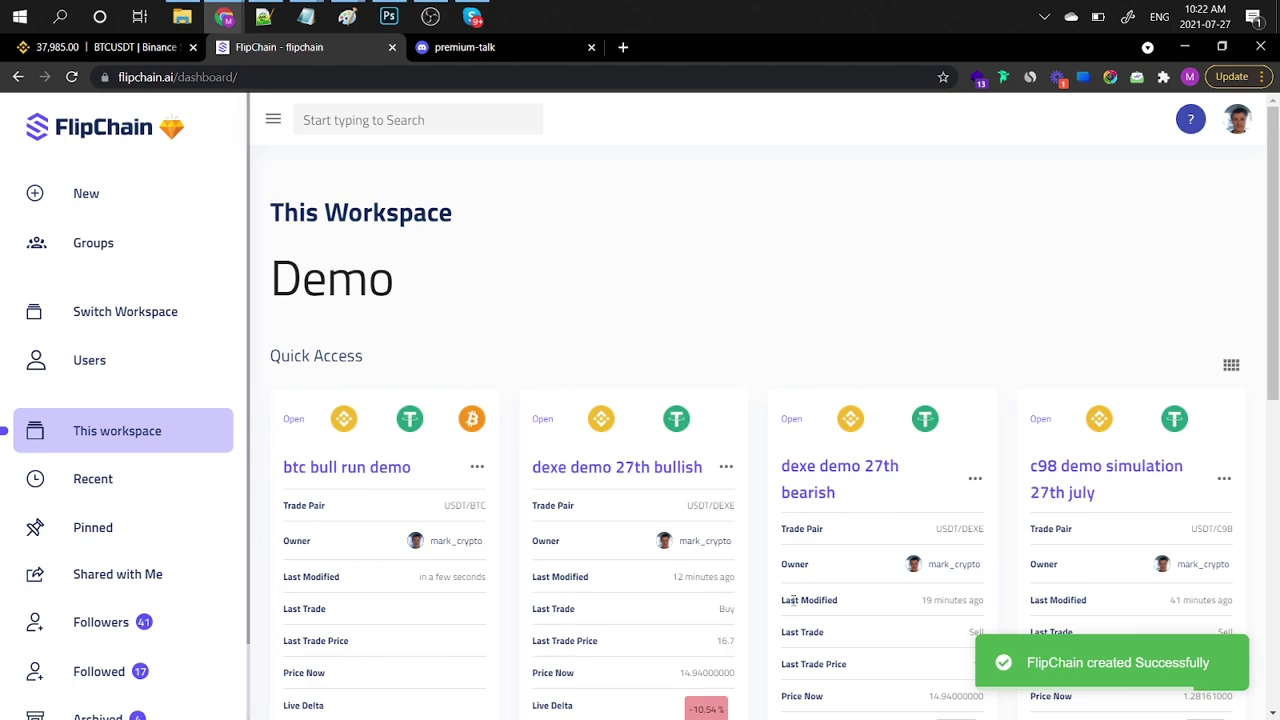
pyautogui.click(477, 467)
# Add a Sell flip at 37982.86 USDT, then highlight its Price Now and 0.02% Live Delta
pyautogui.click(515, 477)
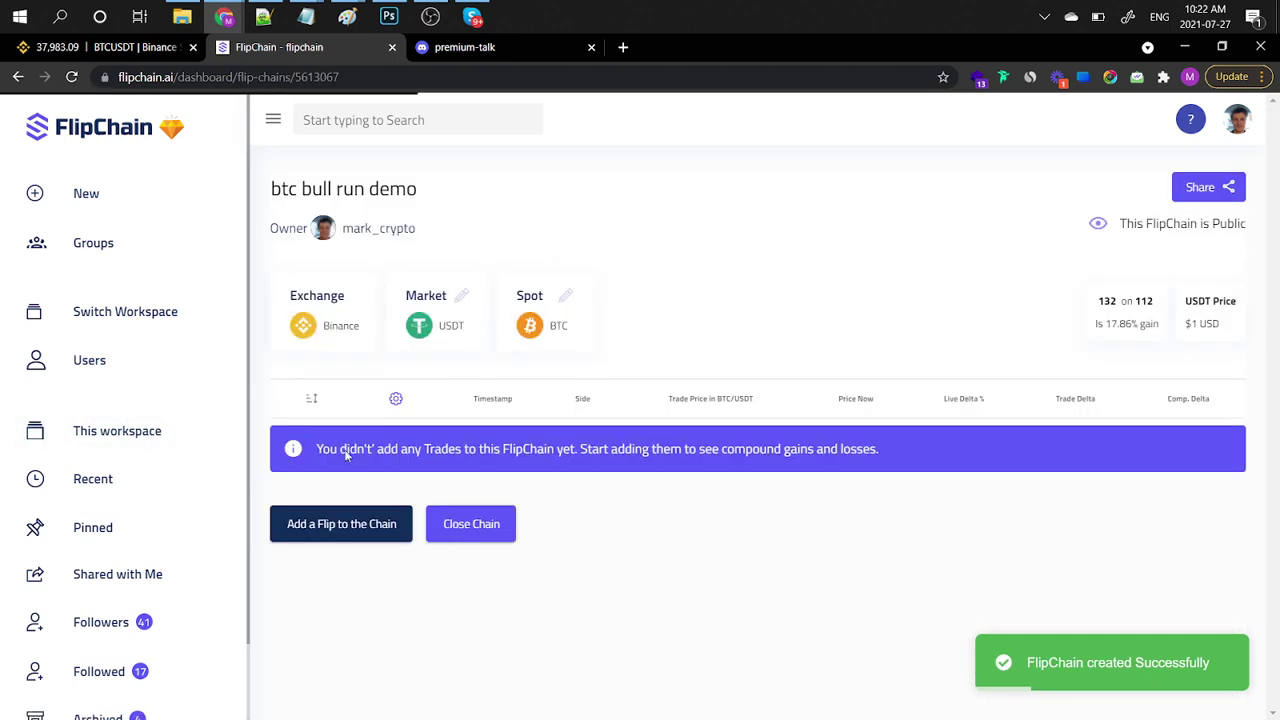
pyautogui.click(316, 526)
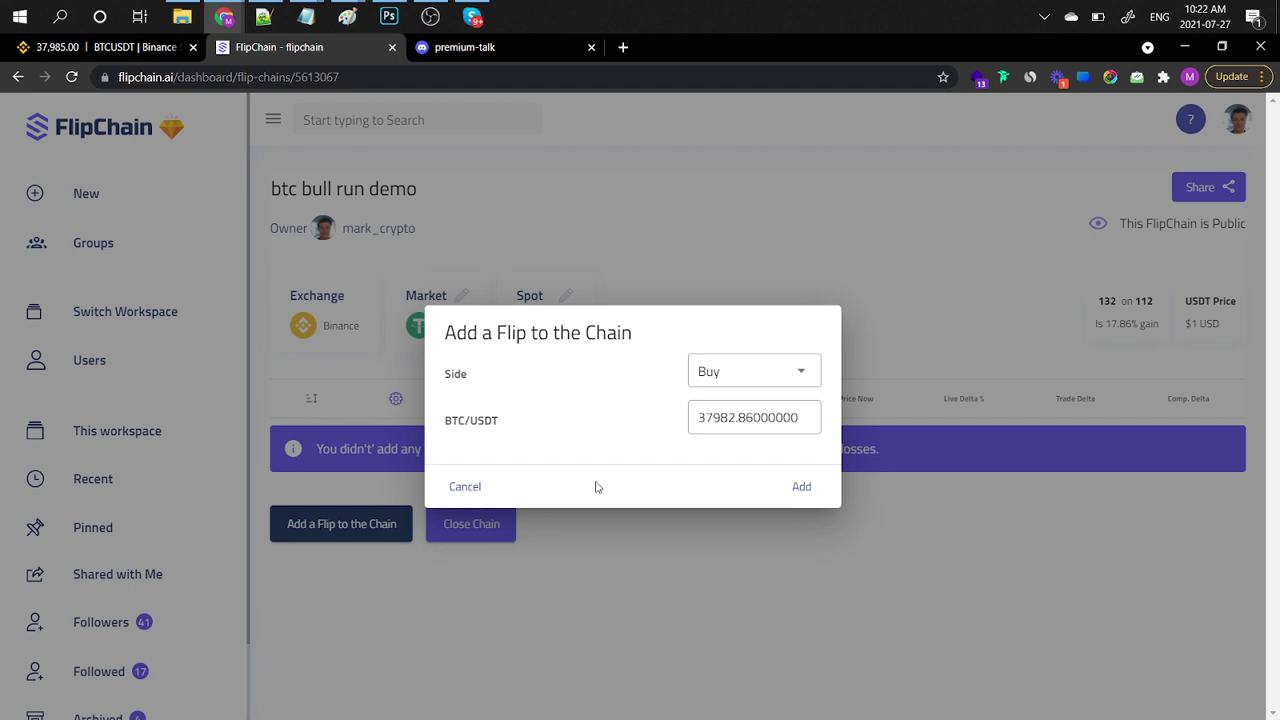
pyautogui.click(792, 378)
pyautogui.click(787, 411)
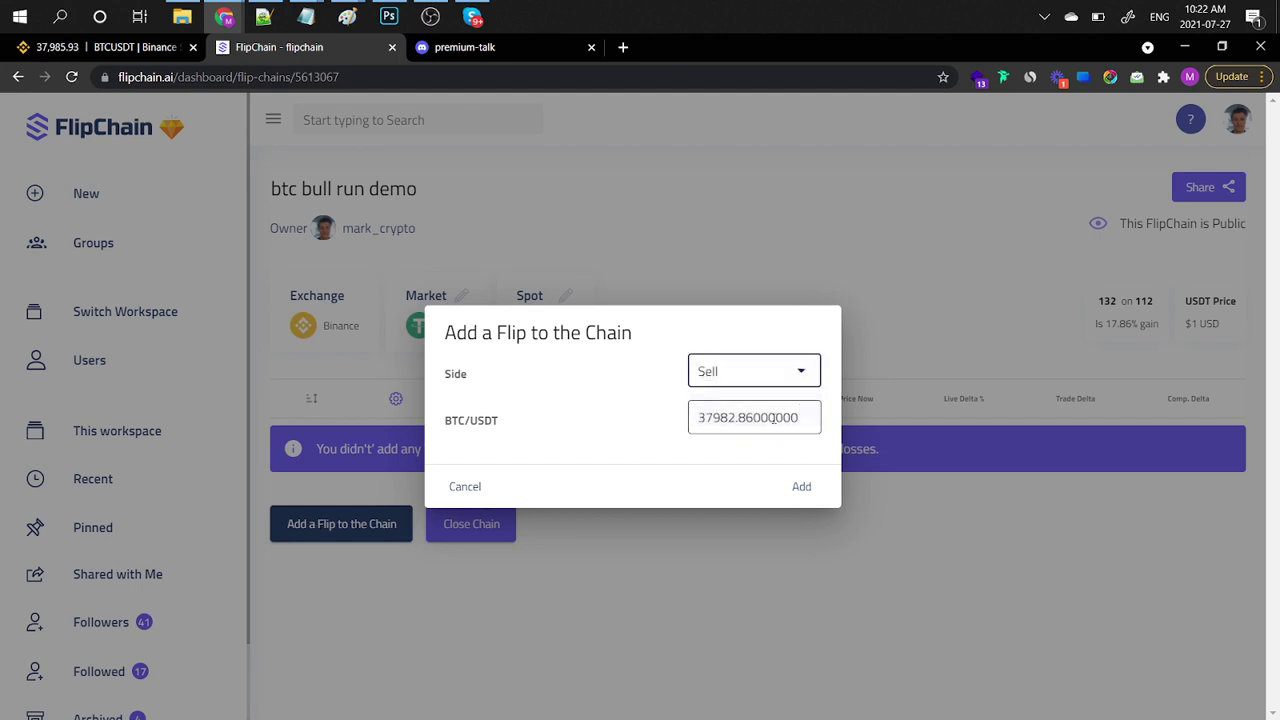
pyautogui.click(802, 488)
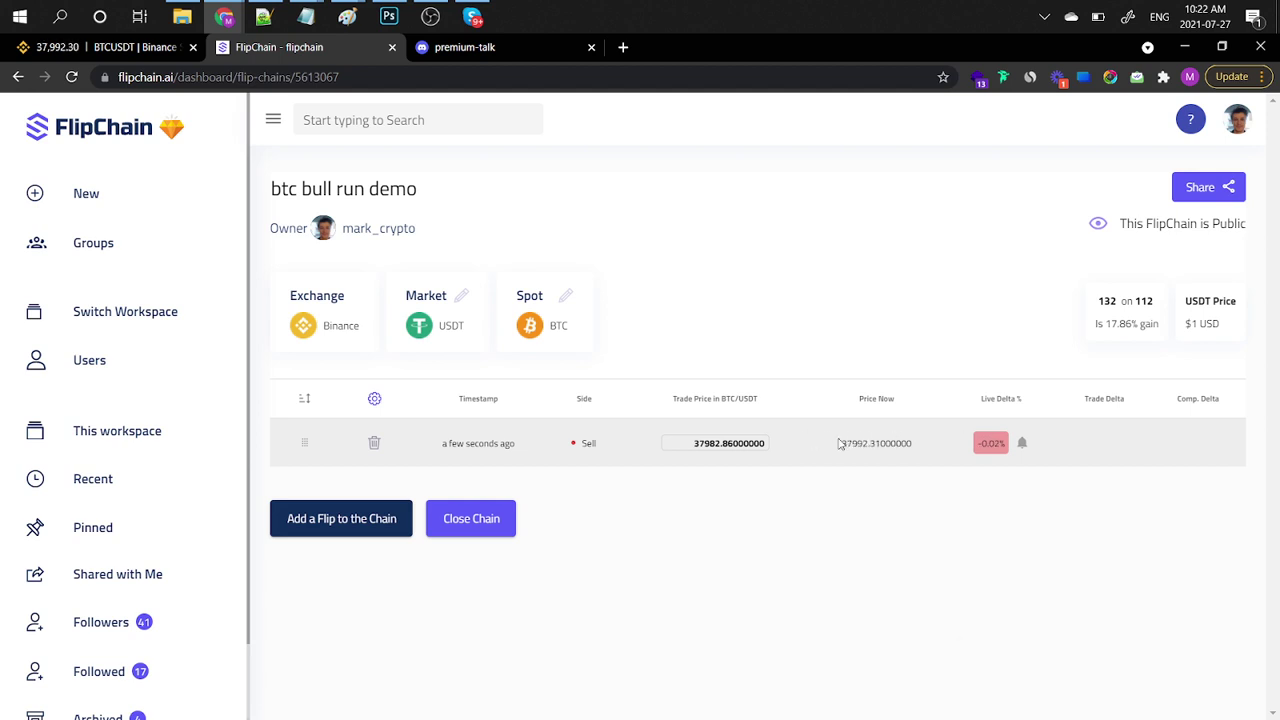
pyautogui.moveTo(847, 443); pyautogui.dragTo(891, 443)
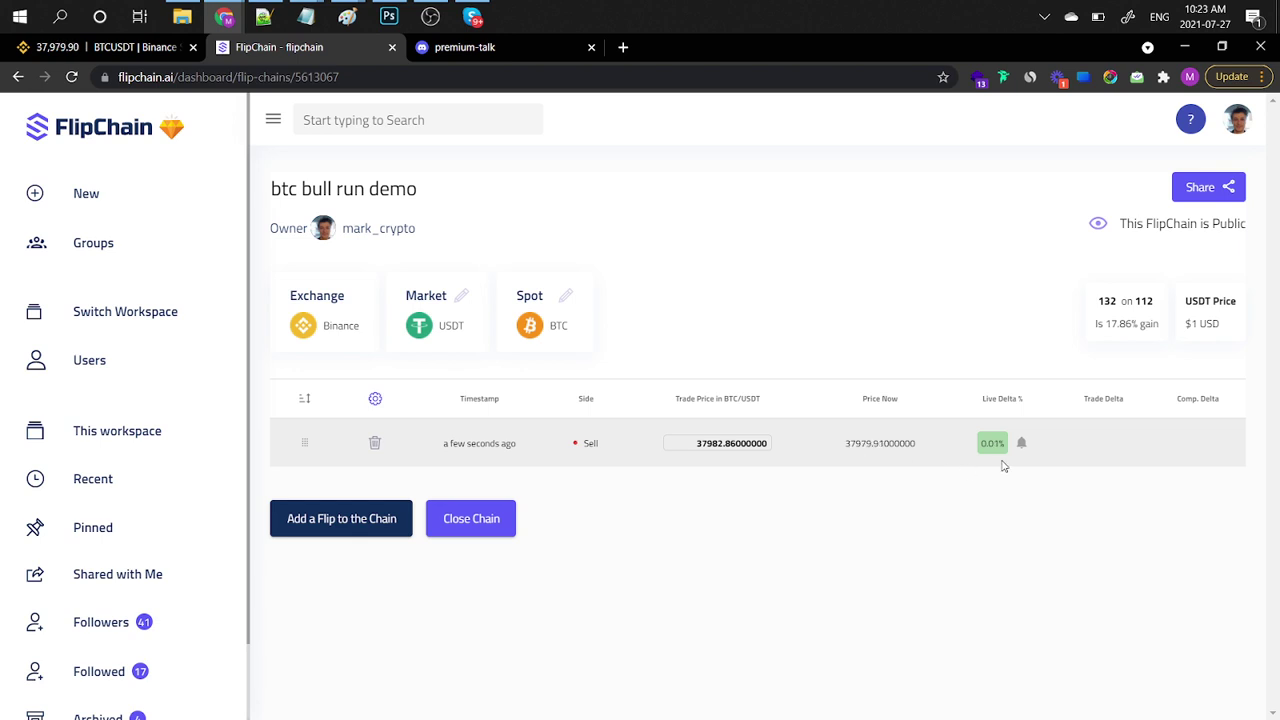
pyautogui.moveTo(1000, 443); pyautogui.dragTo(979, 443)
pyautogui.click(110, 47)
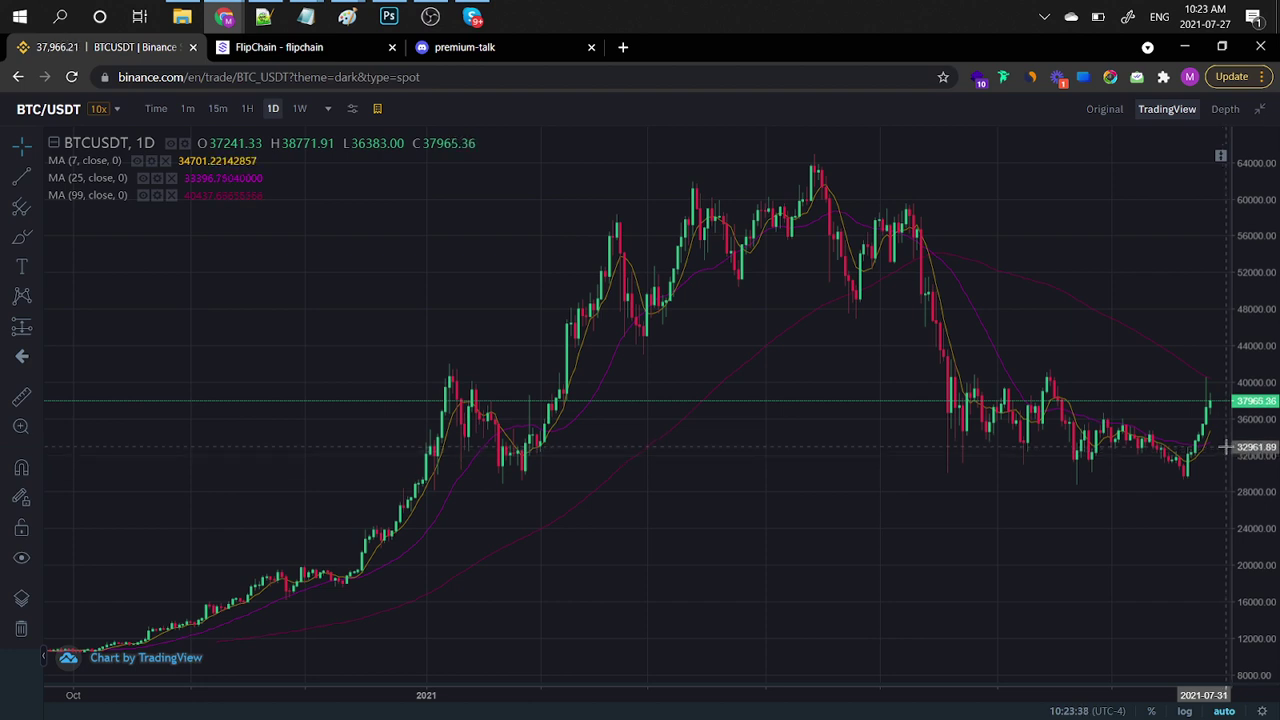
pyautogui.click(280, 47)
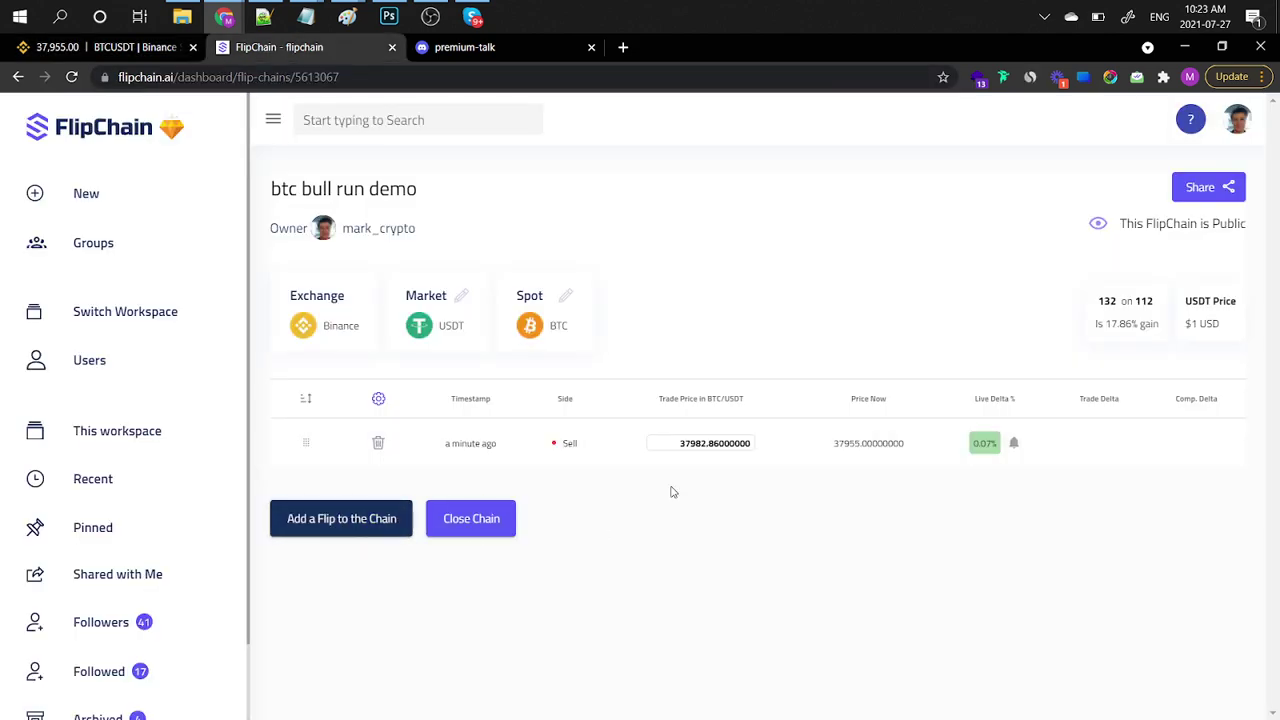
# Add a Buy flip at 33000 USDT and highlight its 15.10% Trade Delta
pyautogui.click(385, 518)
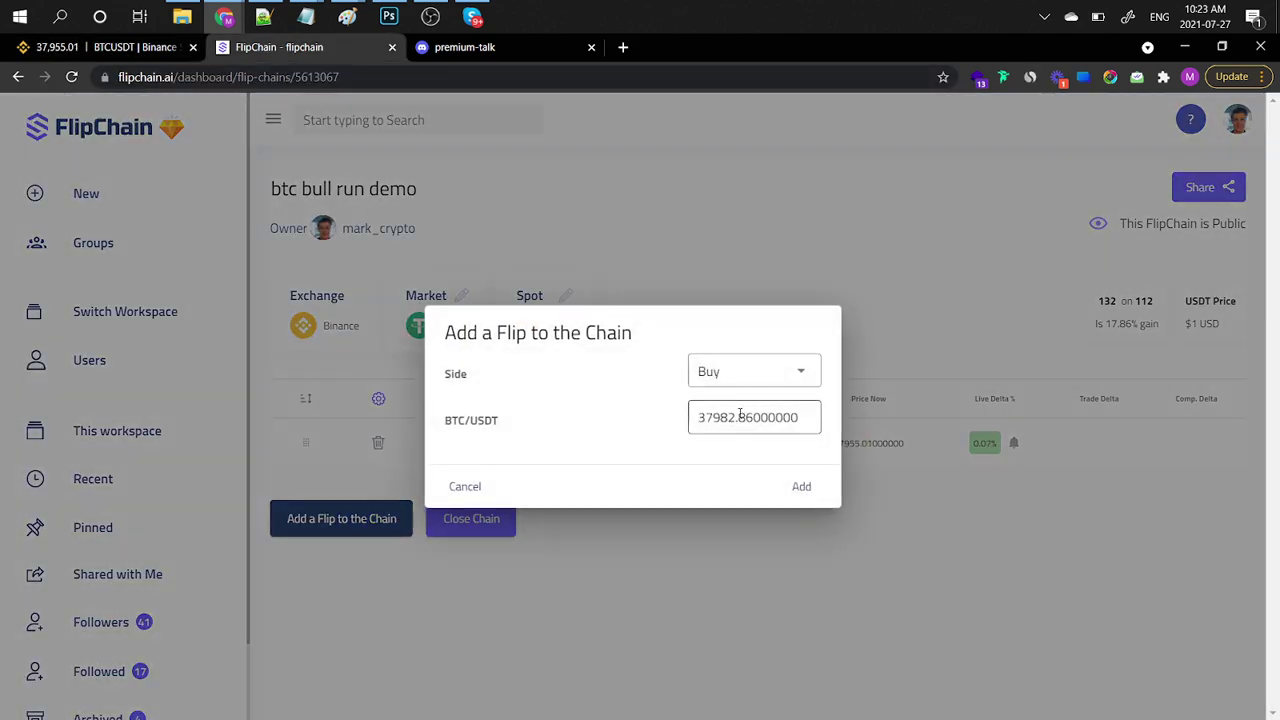
pyautogui.moveTo(704, 417); pyautogui.dragTo(1036, 449)
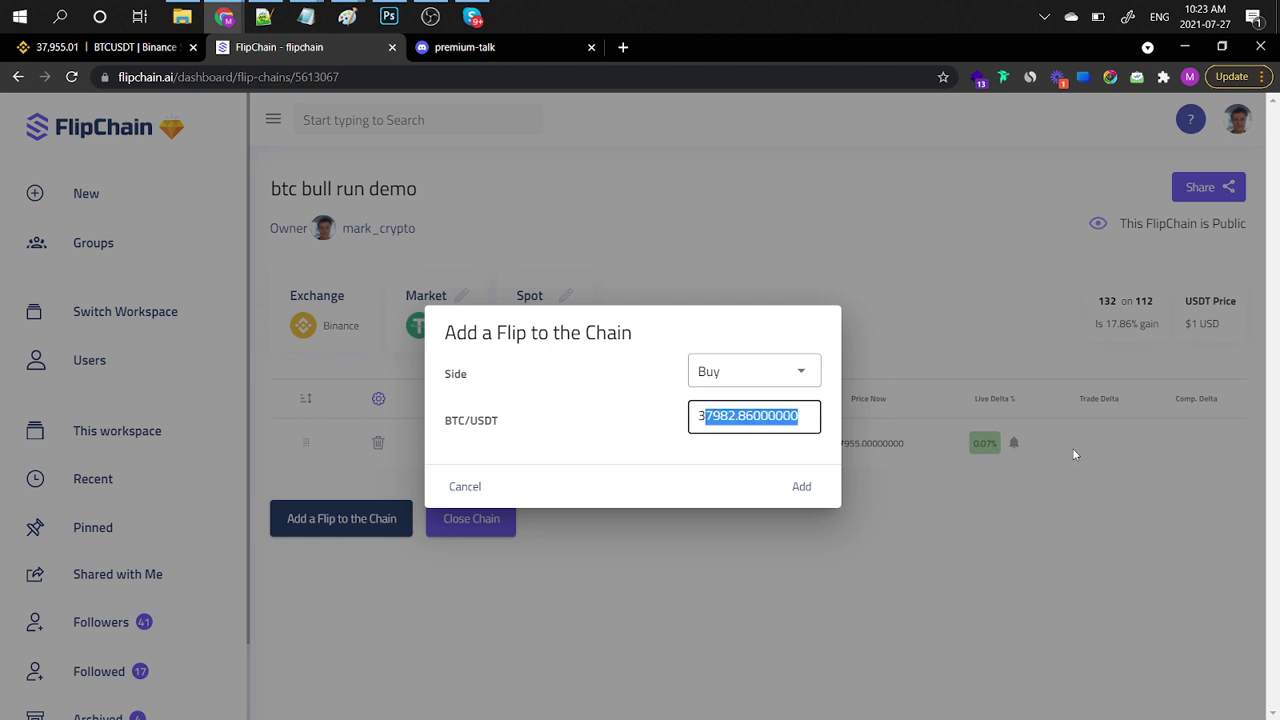
pyautogui.write('2')
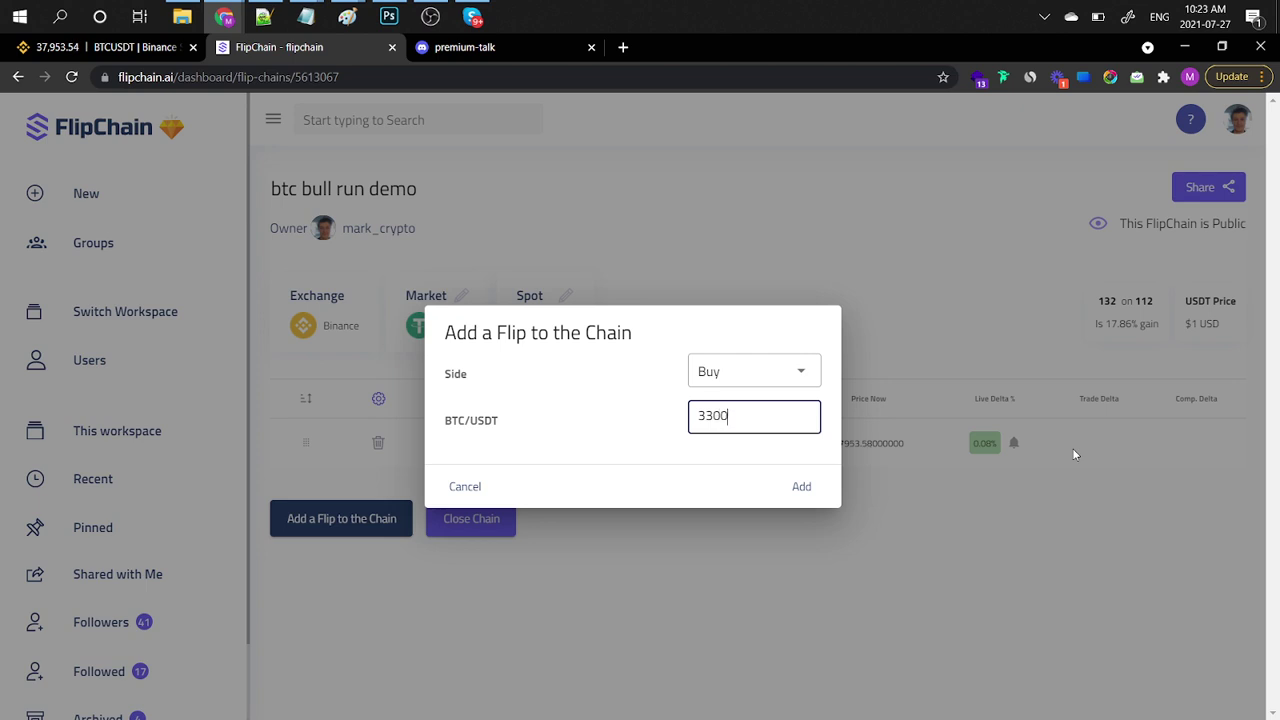
pyautogui.click(815, 494)
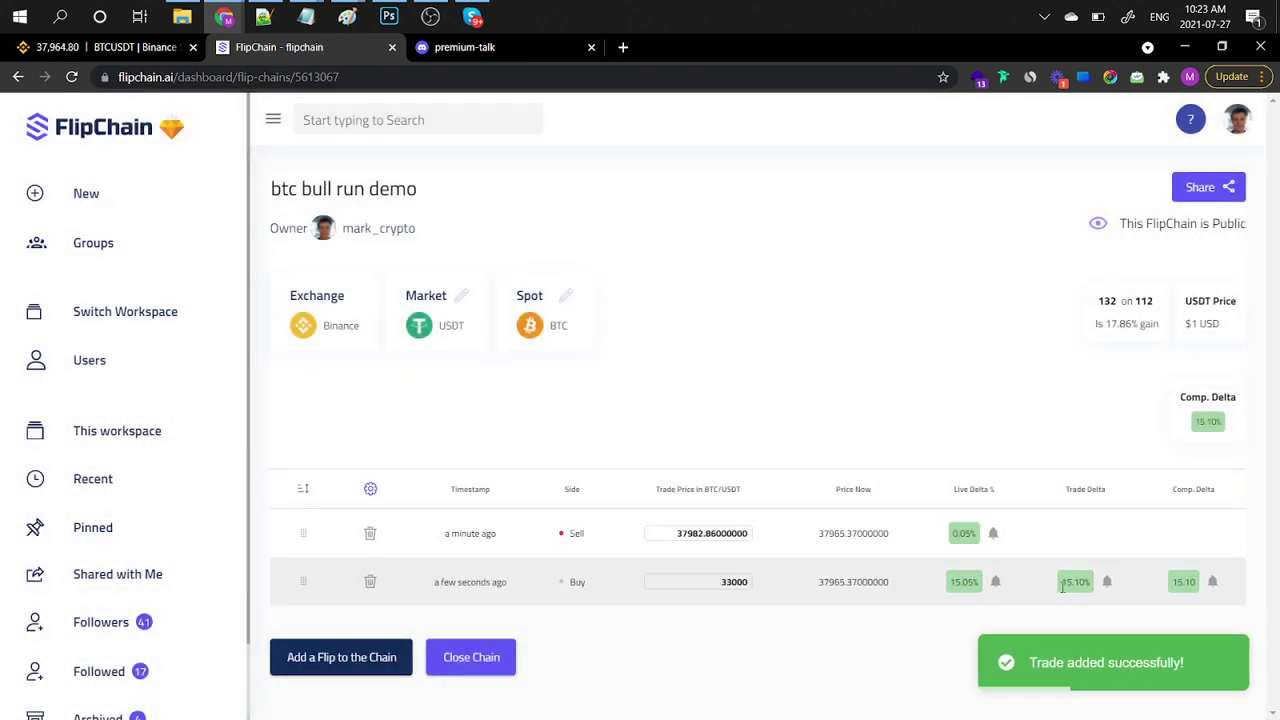
pyautogui.moveTo(1061, 582); pyautogui.dragTo(1086, 585)
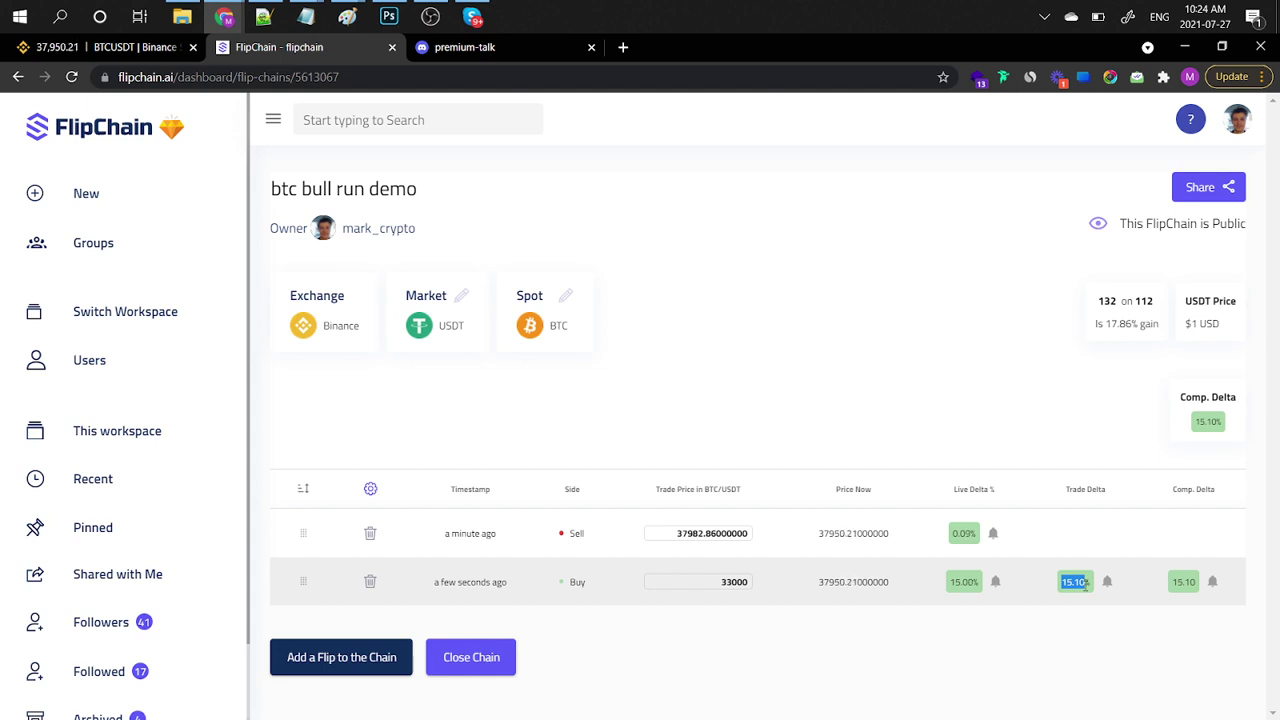
pyautogui.click(117, 54)
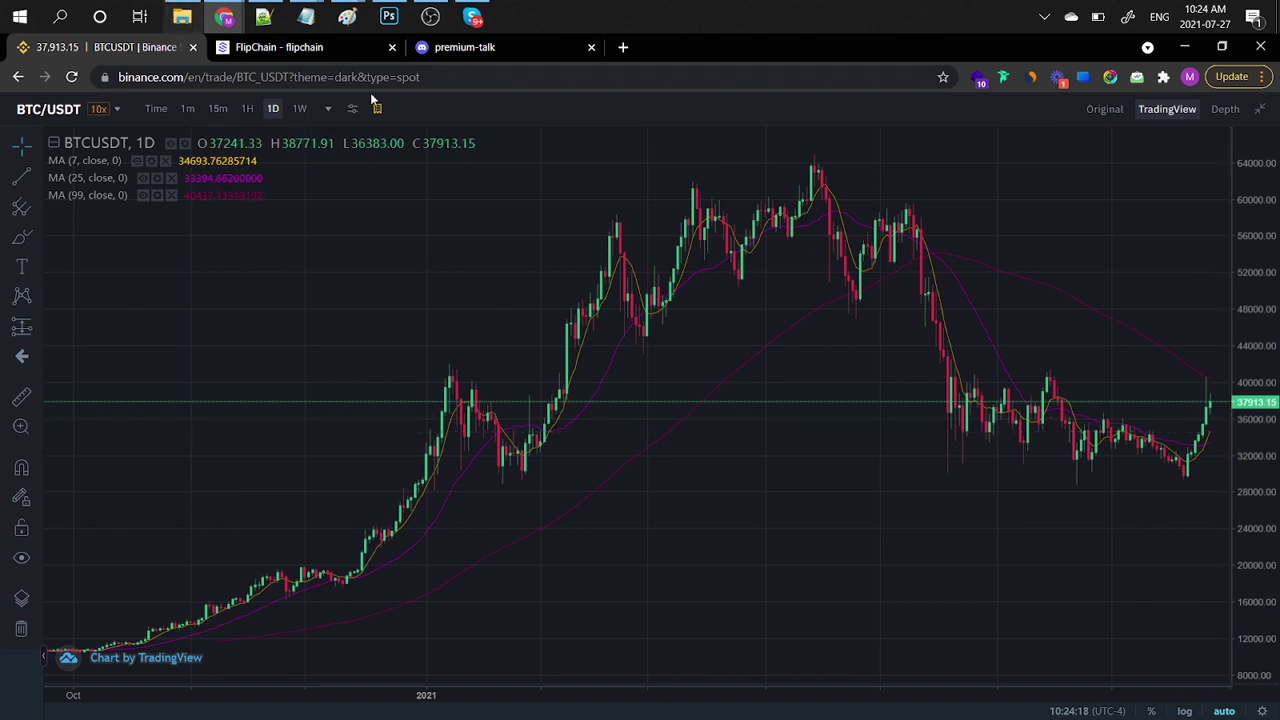
pyautogui.click(339, 54)
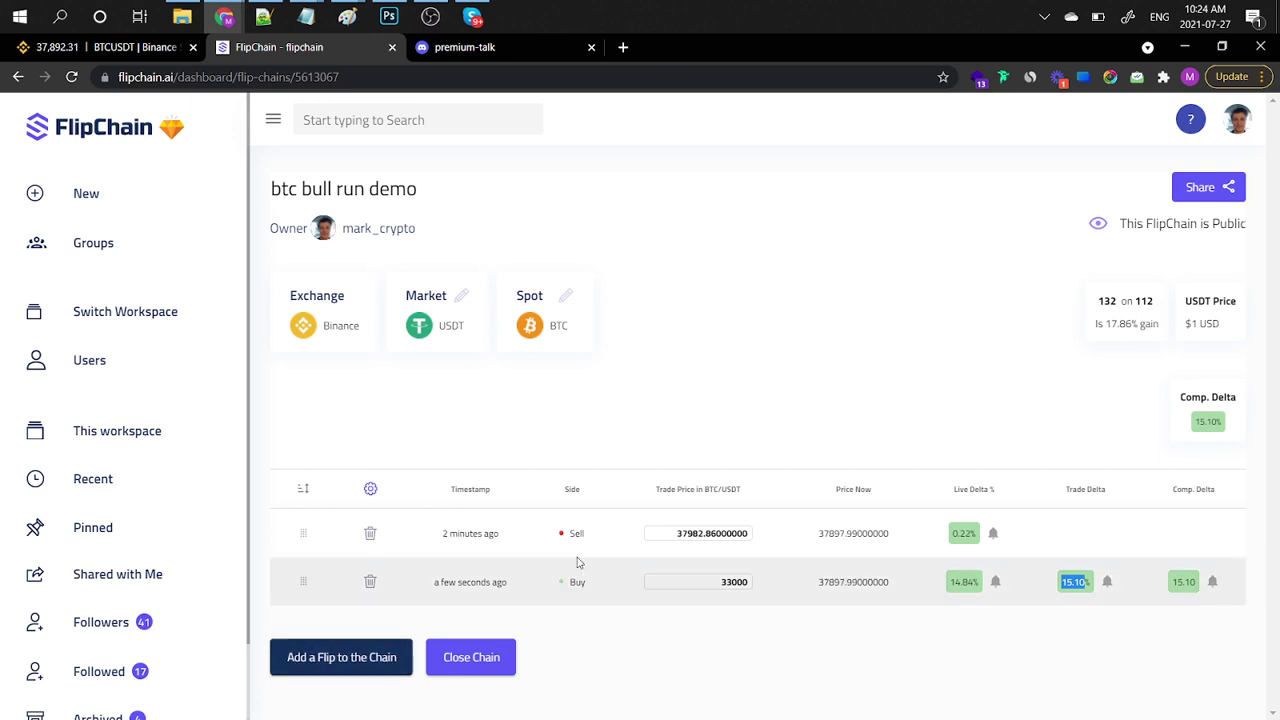
# Add a Sell flip at 35000, reaching 21.16% compound delta, then open the Workspaces page
pyautogui.click(341, 657)
pyautogui.moveTo(771, 410); pyautogui.dragTo(705, 415)
pyautogui.write('5000')
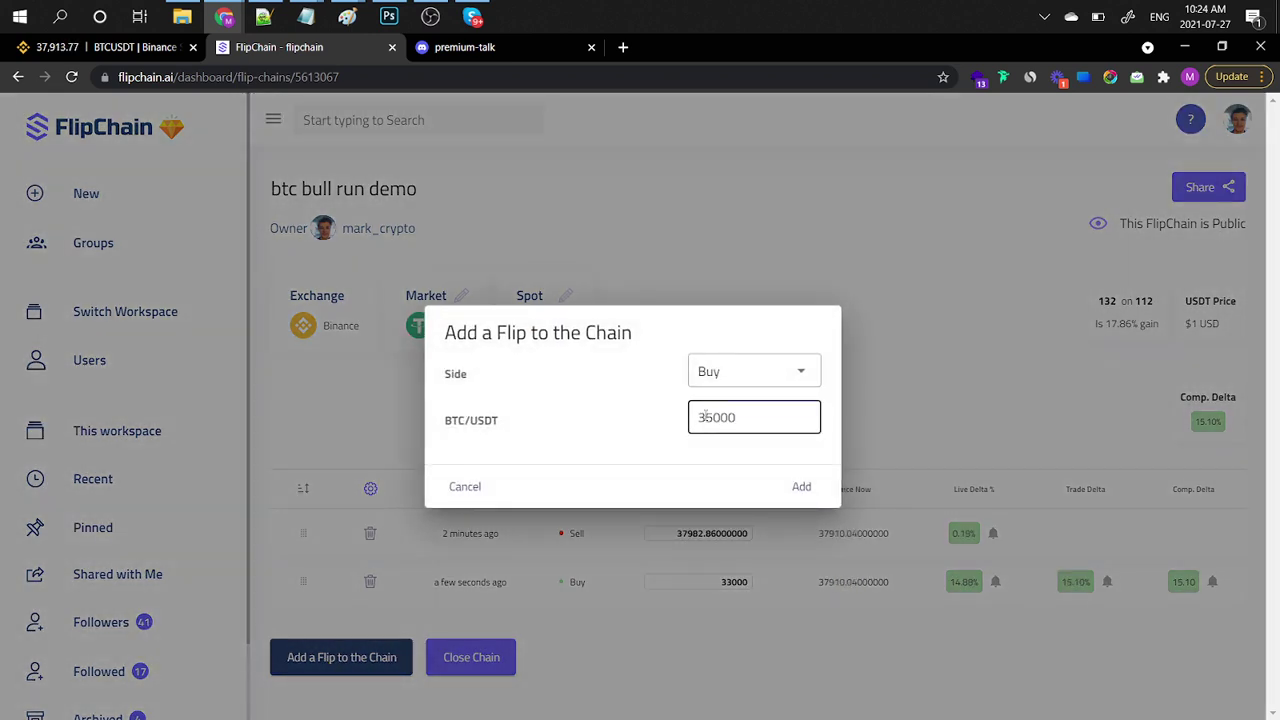
pyautogui.click(746, 363)
pyautogui.click(740, 408)
pyautogui.click(800, 485)
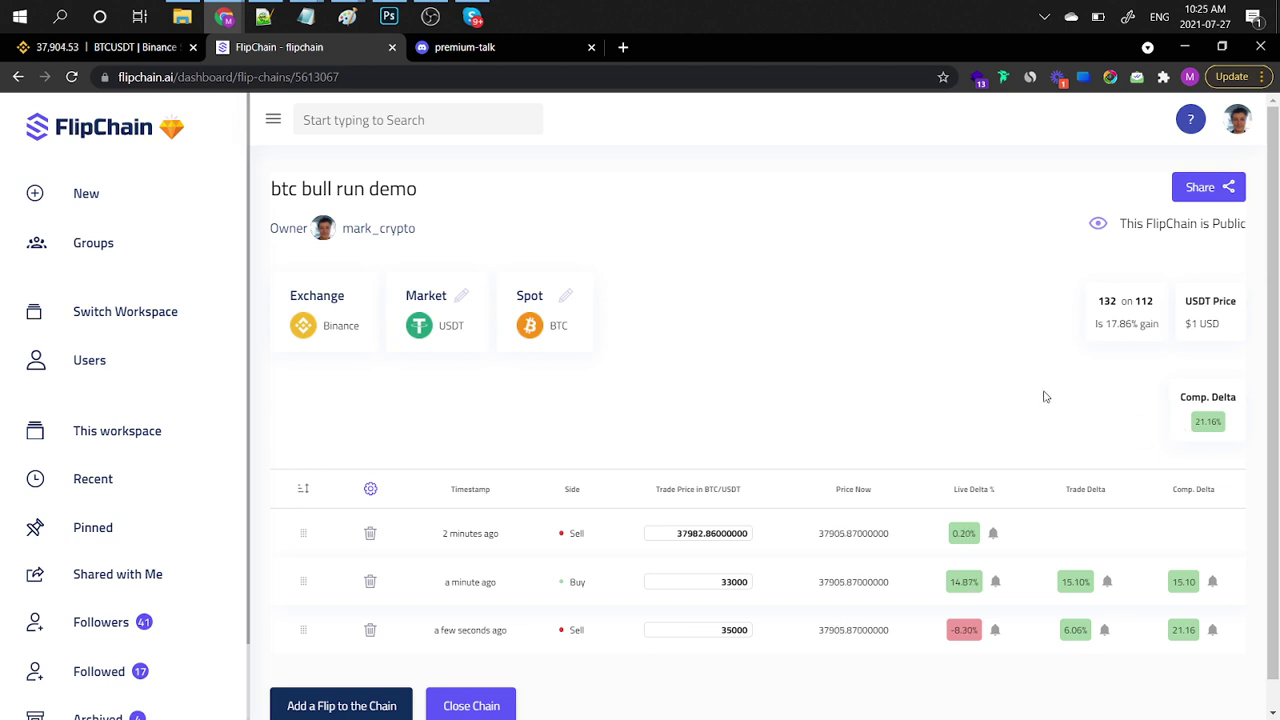
pyautogui.click(1238, 120)
pyautogui.click(1182, 262)
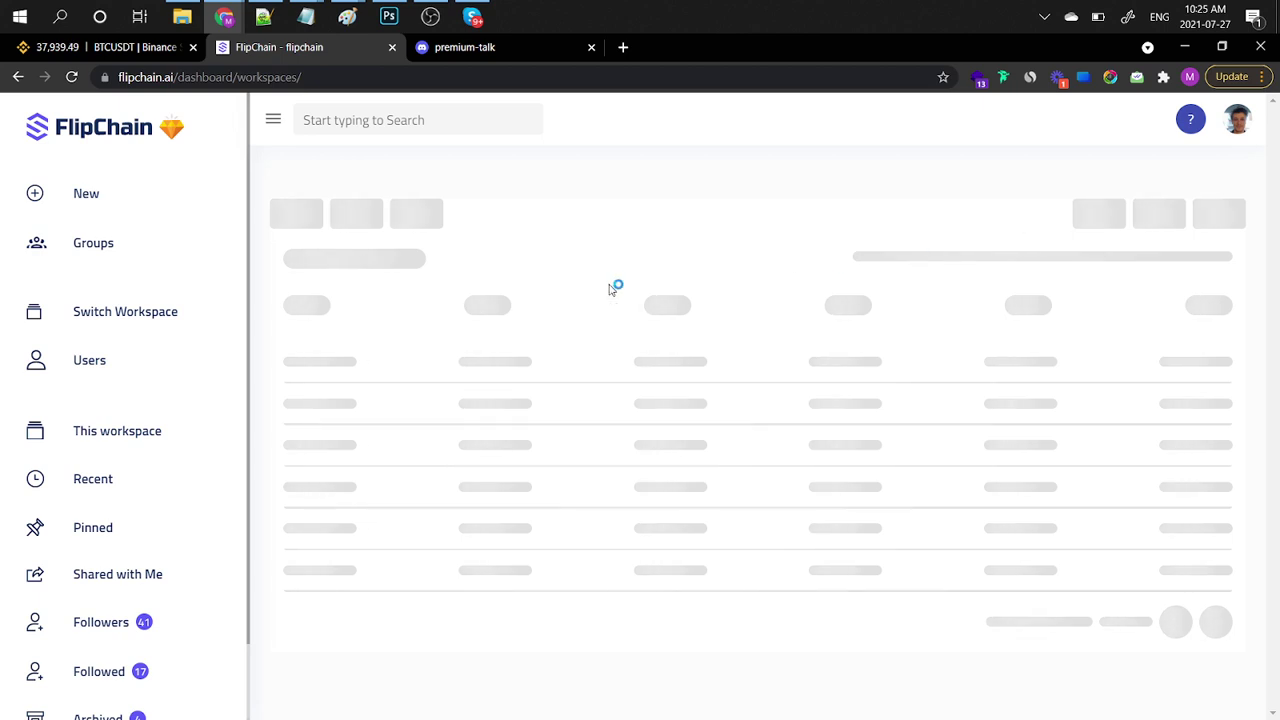
# Delete the 'btc bull run demo' chain from the Demo workspace's flipchain list
pyautogui.click(533, 356)
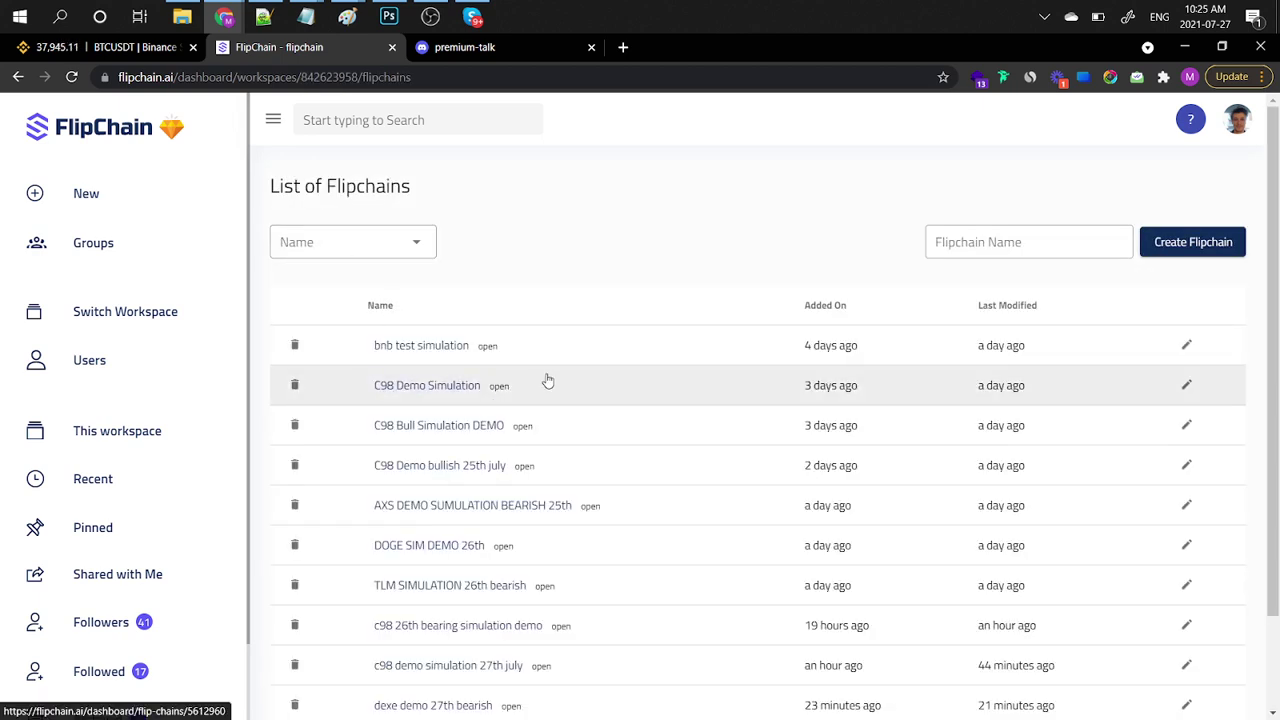
pyautogui.scroll(-2, 546, 378)
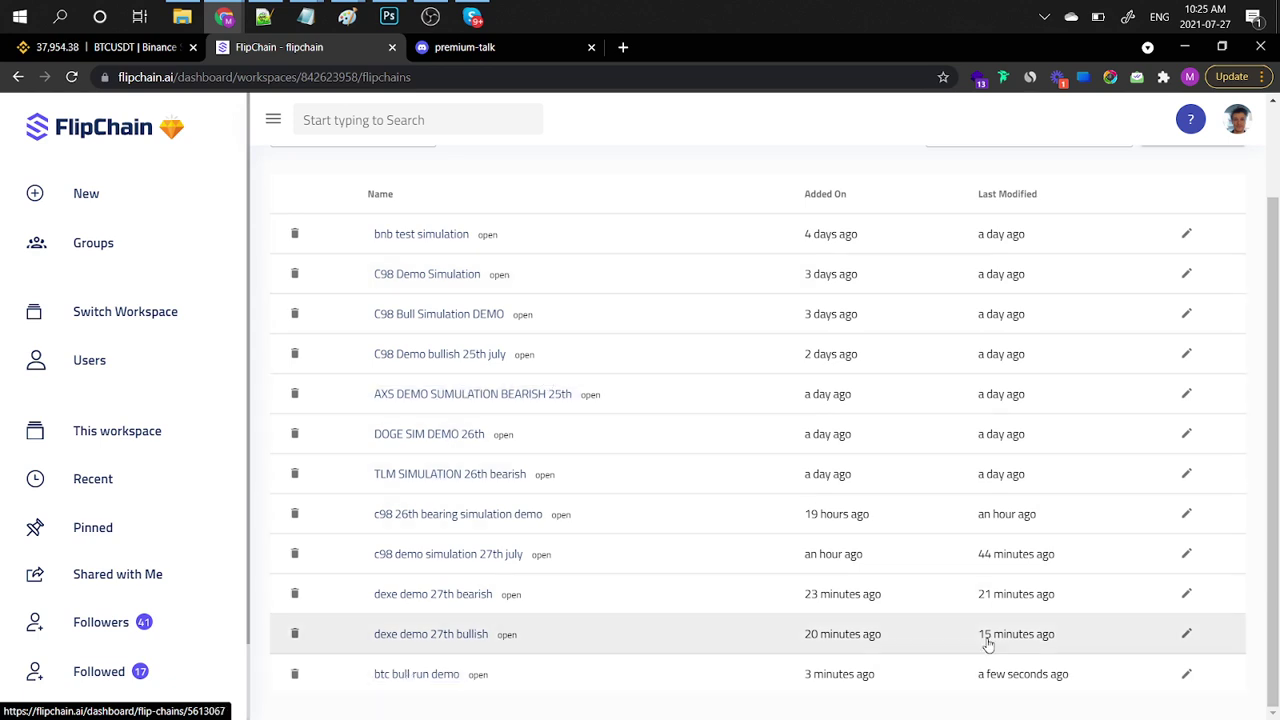
pyautogui.click(295, 676)
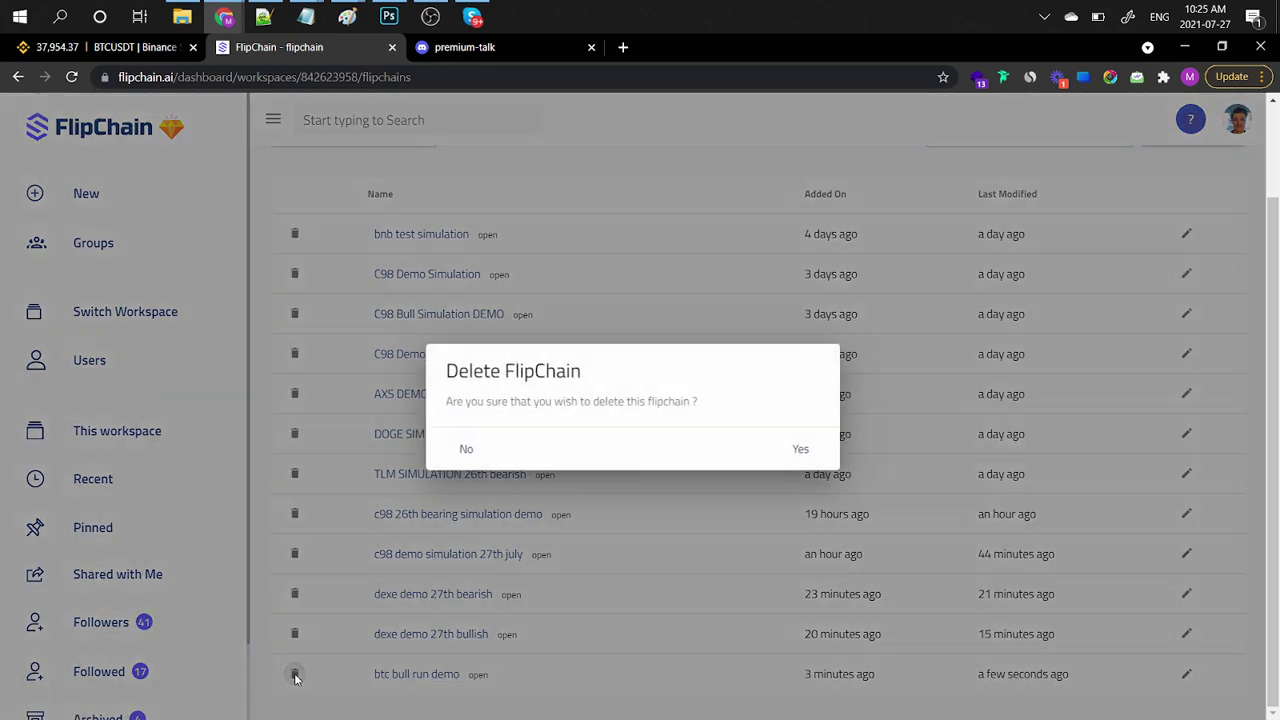
pyautogui.click(804, 445)
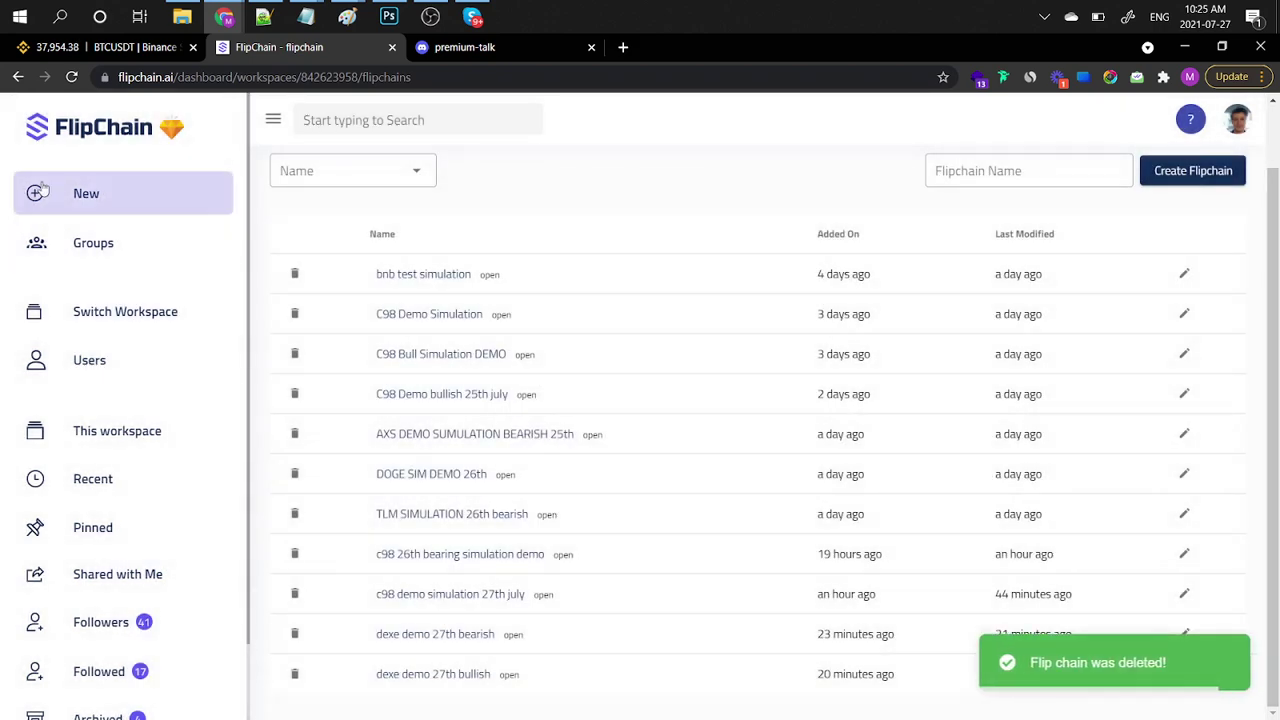
pyautogui.click(90, 193)
# Create Demo flipchain 'btc bear run demo' on Binance with market coin USDT and spot BTC
pyautogui.click(270, 200)
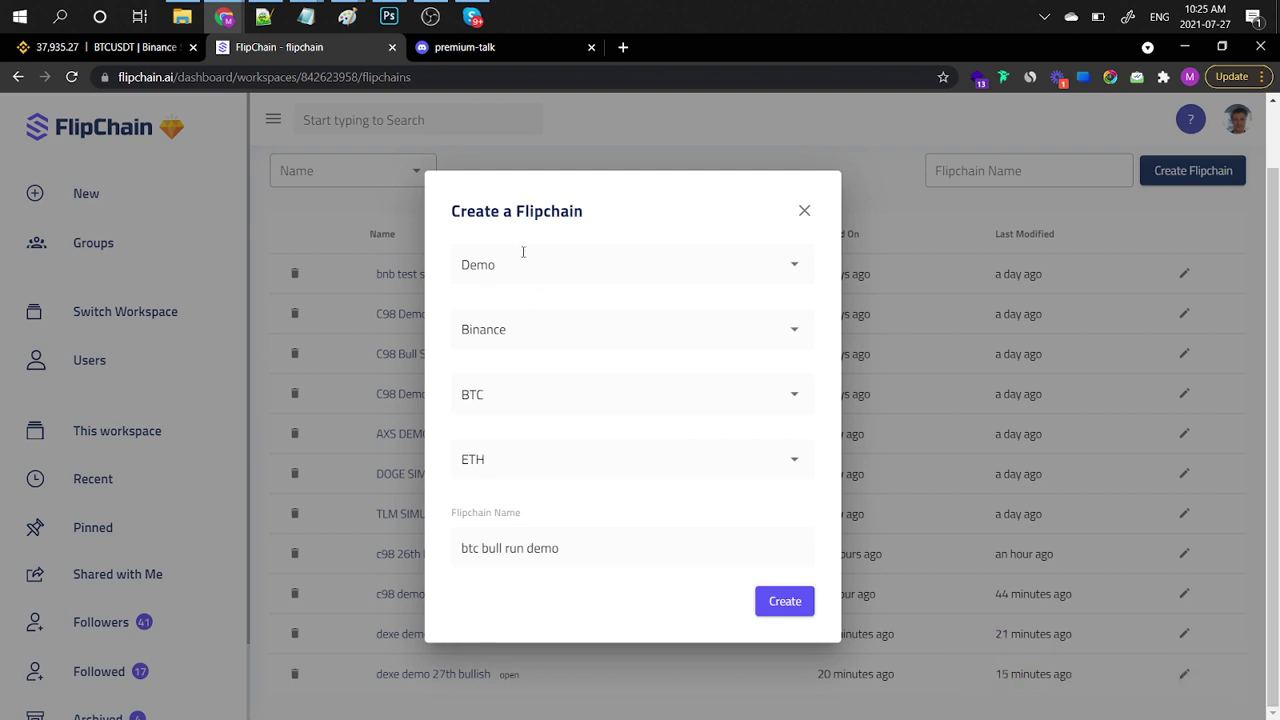
pyautogui.click(506, 394)
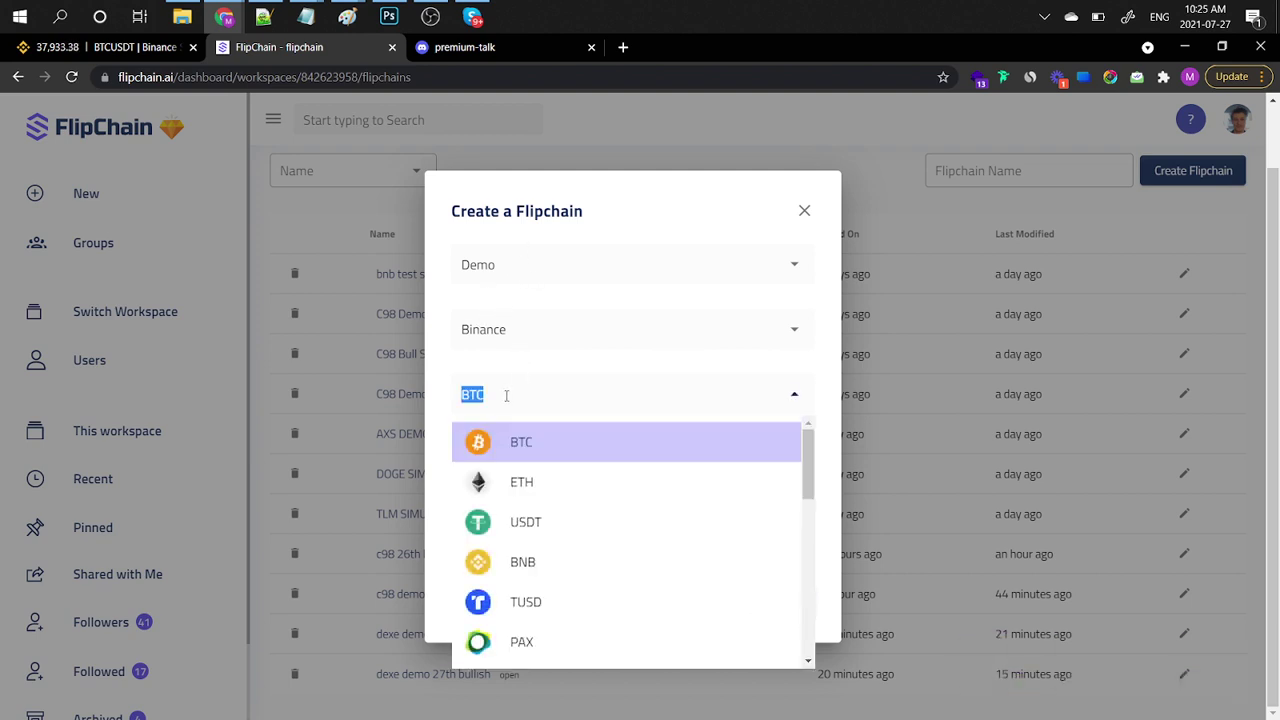
pyautogui.write('usdt')
pyautogui.click(508, 440)
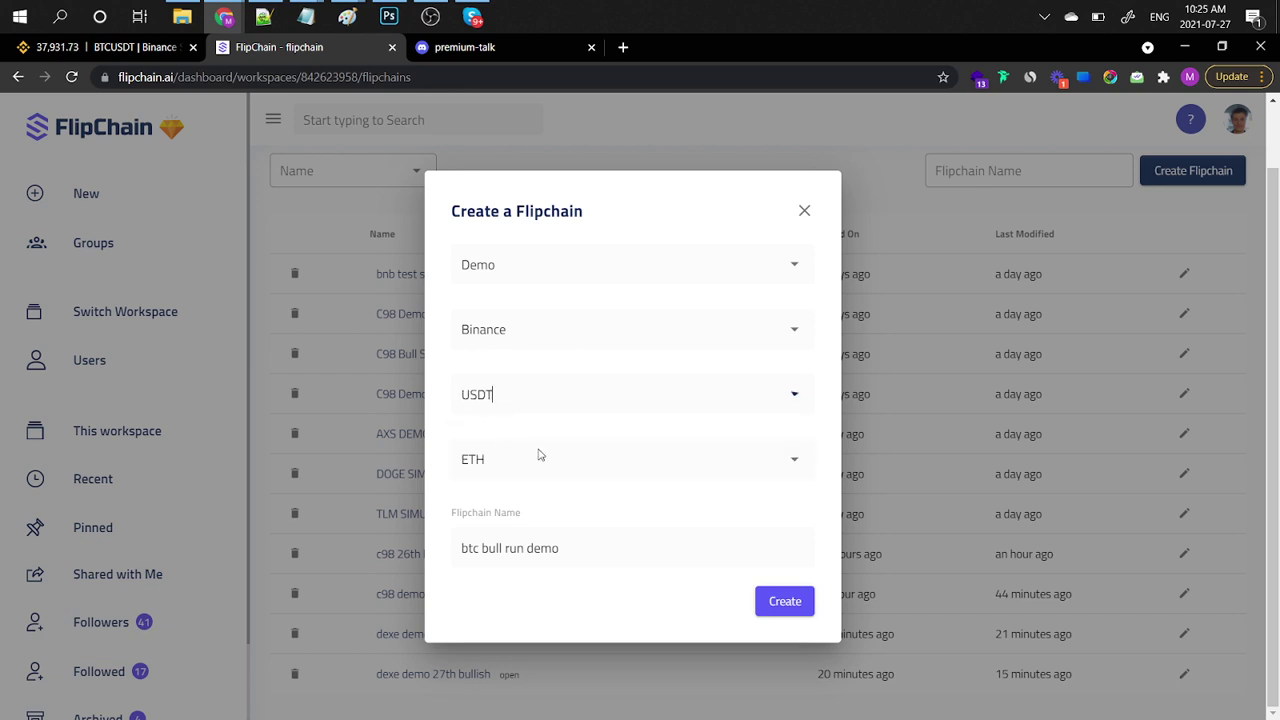
pyautogui.click(544, 462)
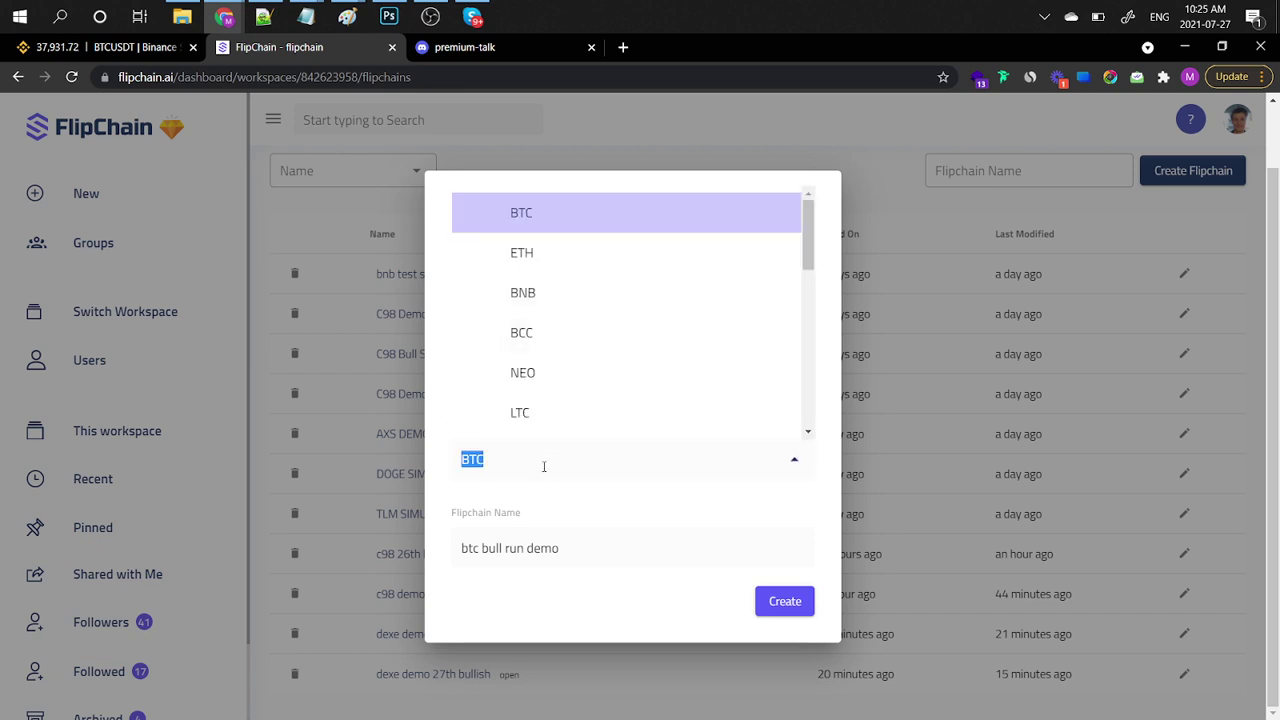
pyautogui.click(512, 540)
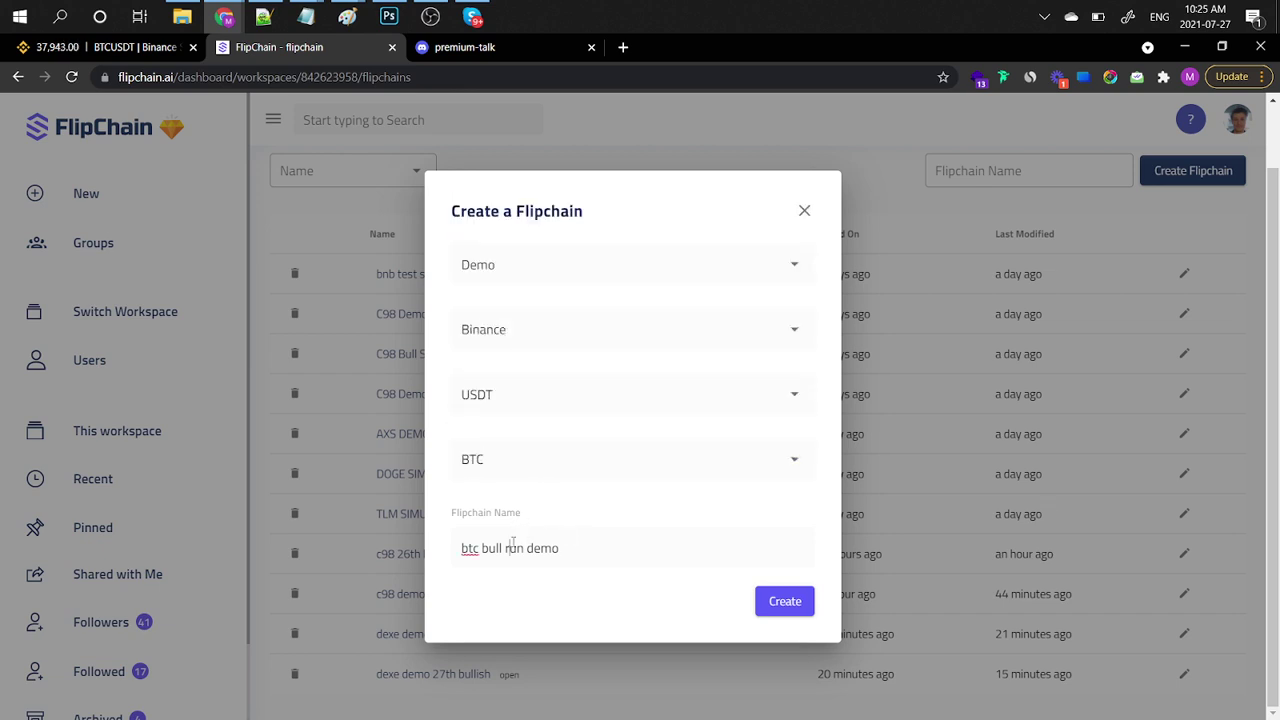
pyautogui.doubleClick(492, 548)
pyautogui.write('bear')
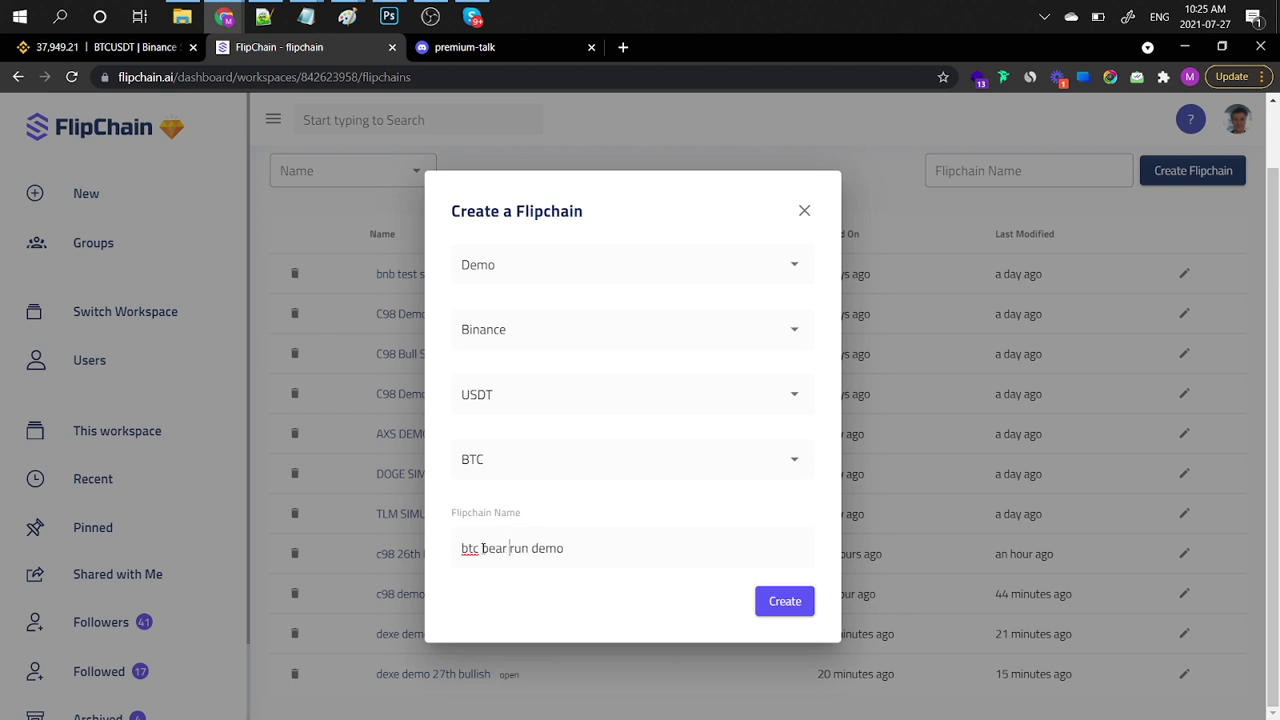
pyautogui.click(799, 608)
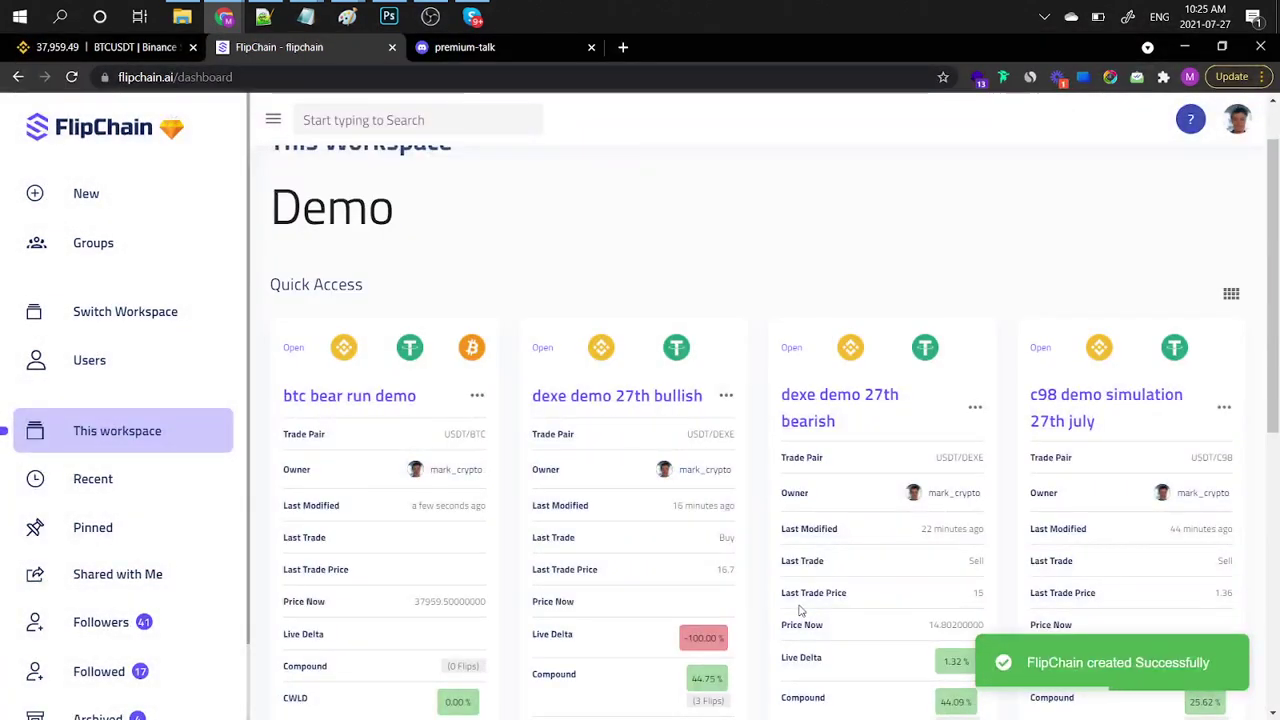
# Open the empty 'btc bear run demo' chain, then show the Binance BTC/USDT chart
pyautogui.click(479, 400)
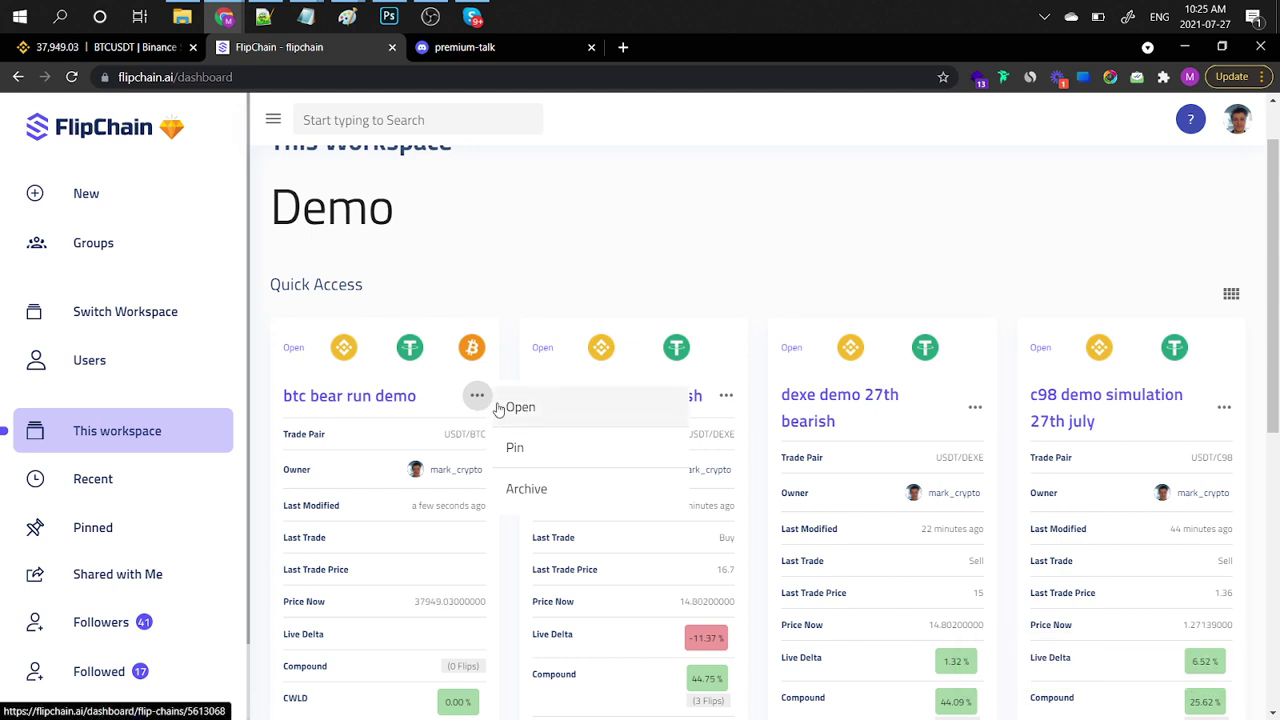
pyautogui.click(519, 407)
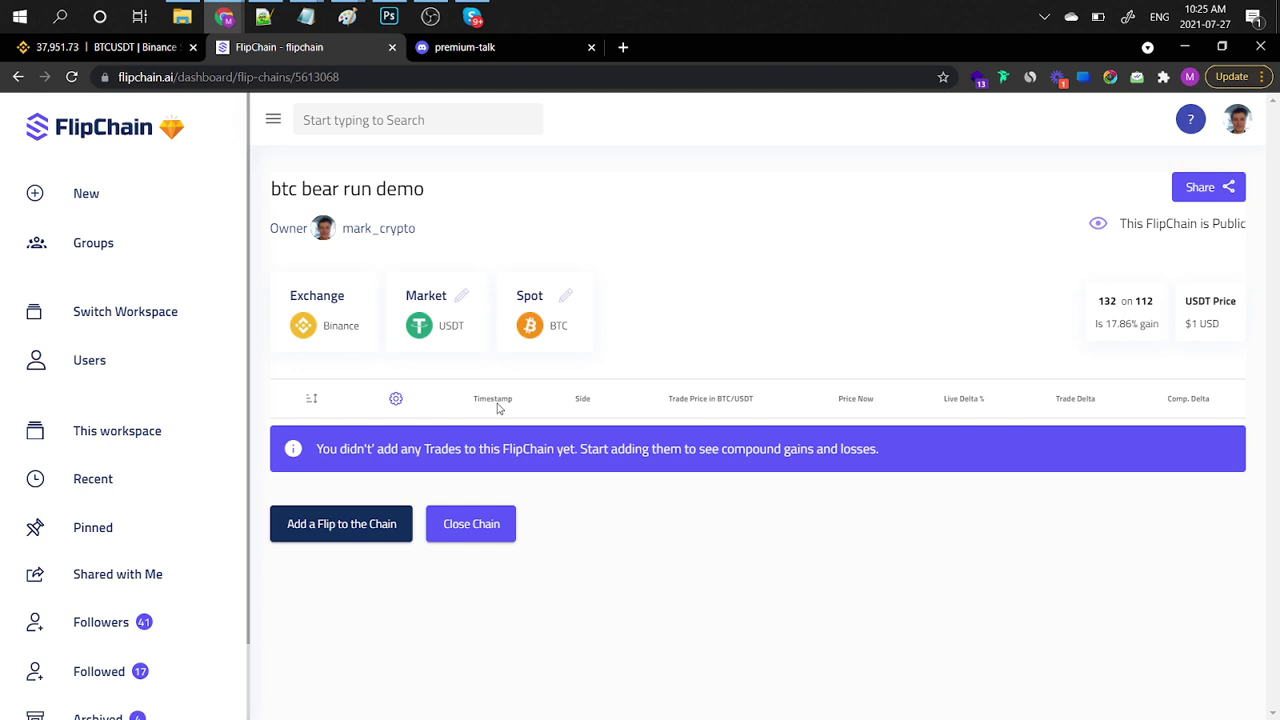
pyautogui.click(140, 47)
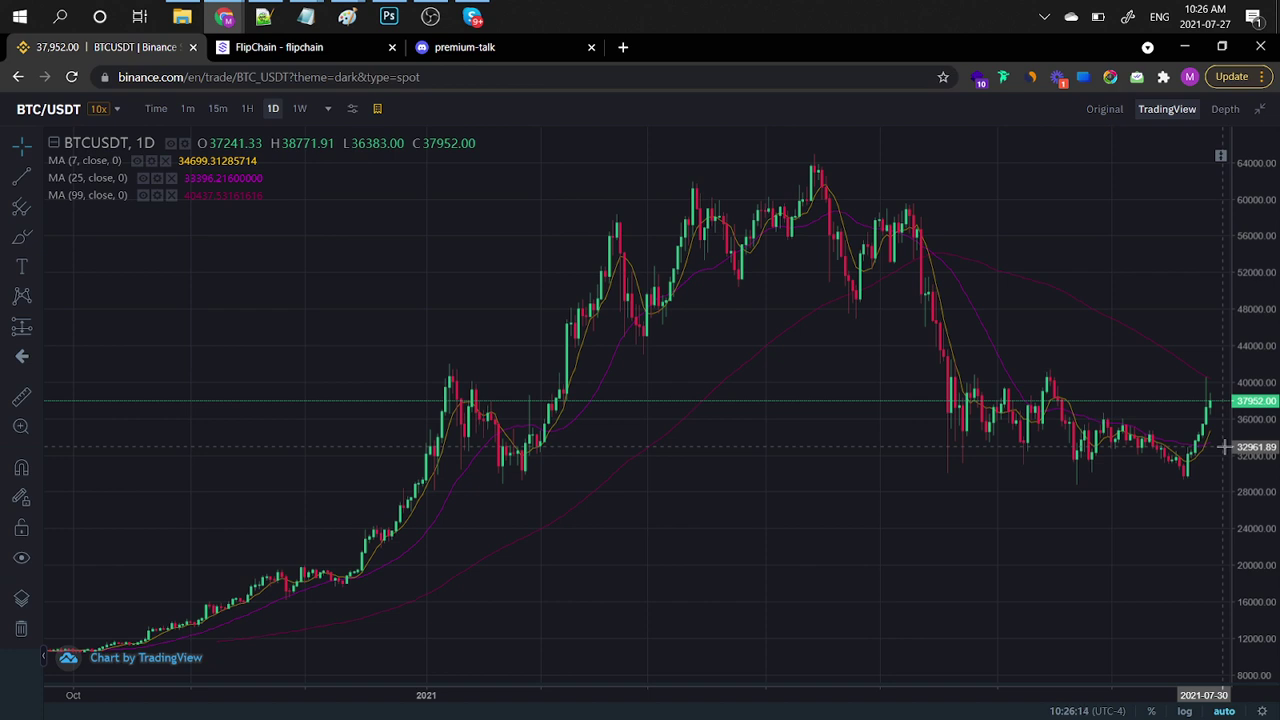
# Zoom in on the recent BTC/USDT daily candles, then switch to Discord's premium-talk chat
pyautogui.scroll(4, 1225, 447)
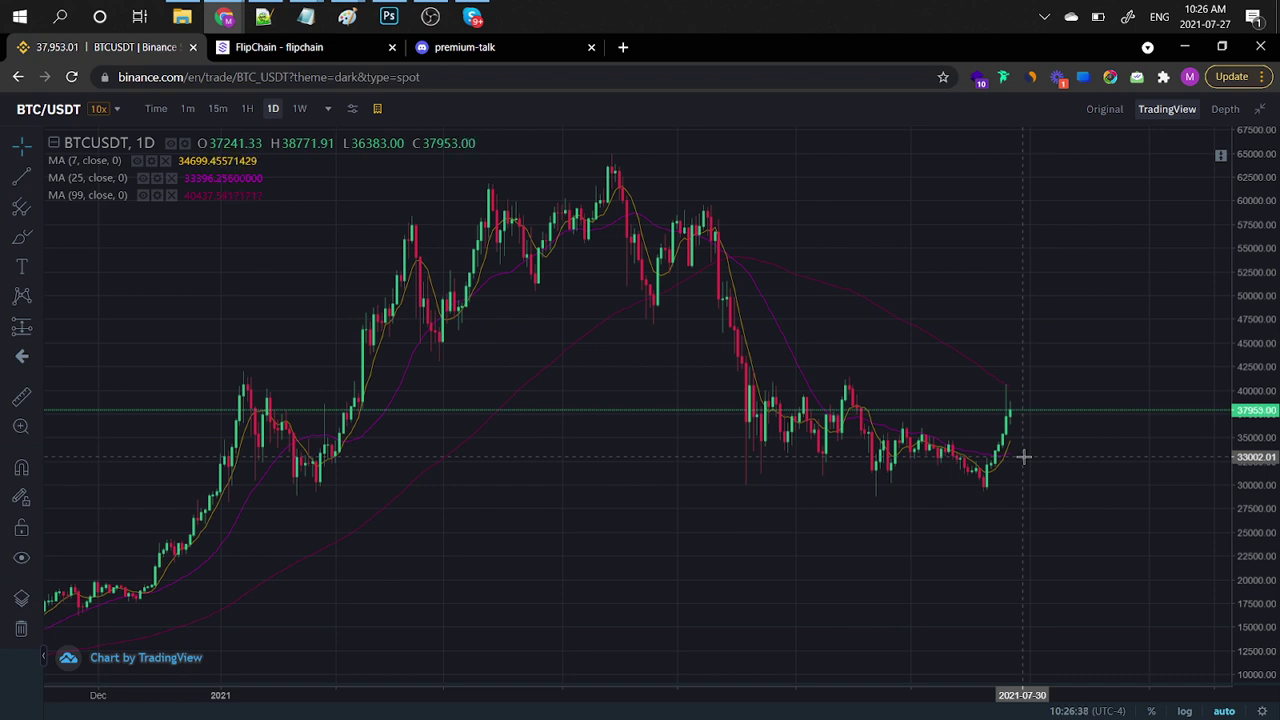
pyautogui.hotkey('ctrl', '3')
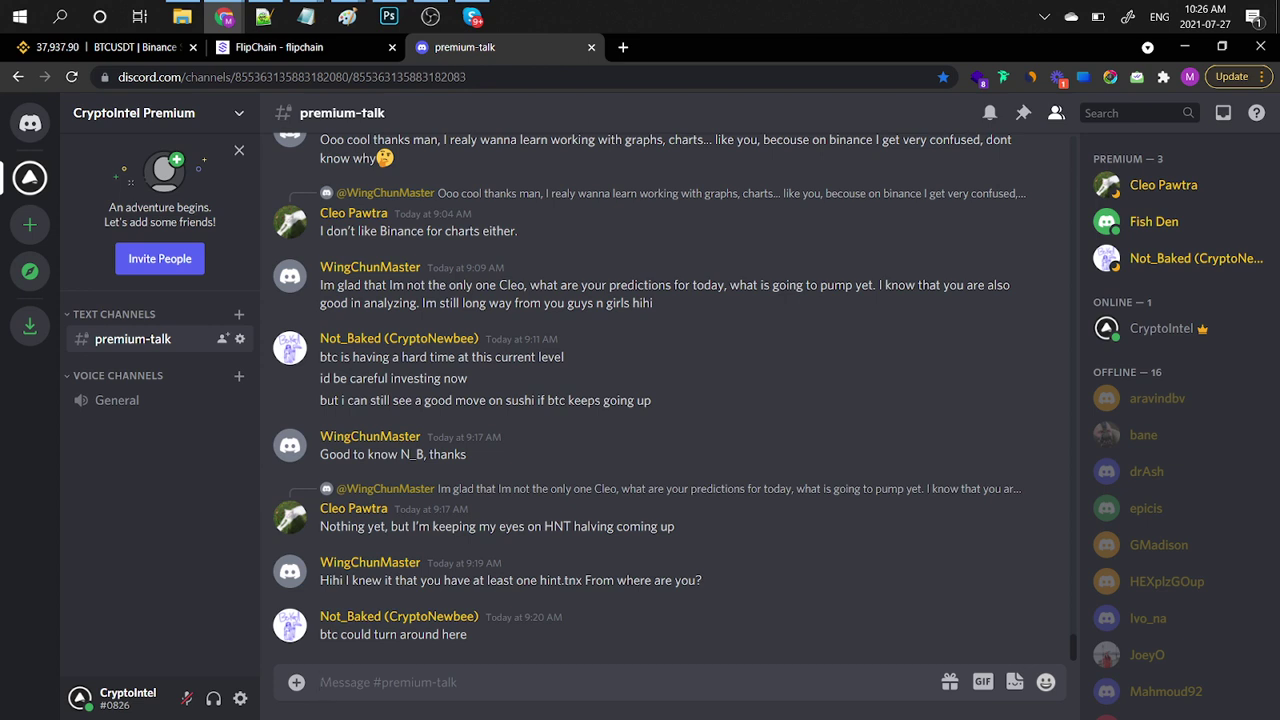
# Scroll back through earlier premium-talk messages, then return to the latest ones
pyautogui.scroll(3, 762, 445)
pyautogui.scroll(5, 762, 449)
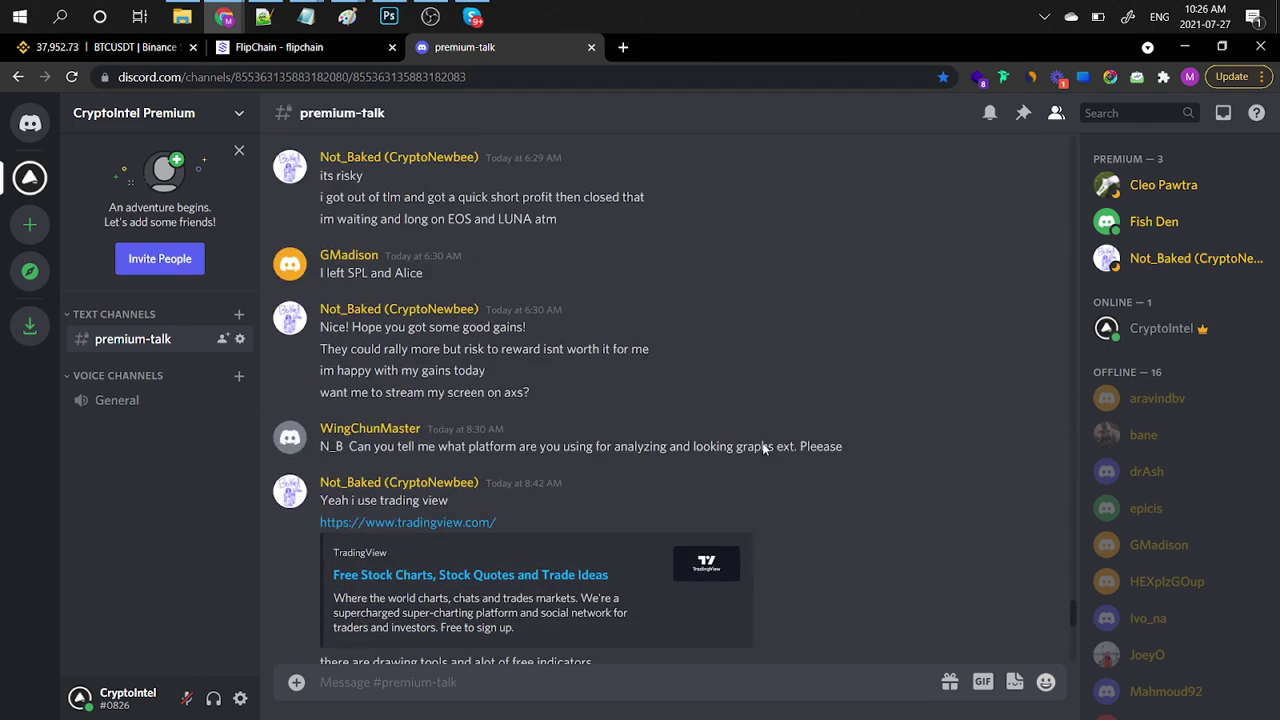
pyautogui.scroll(-8, 762, 449)
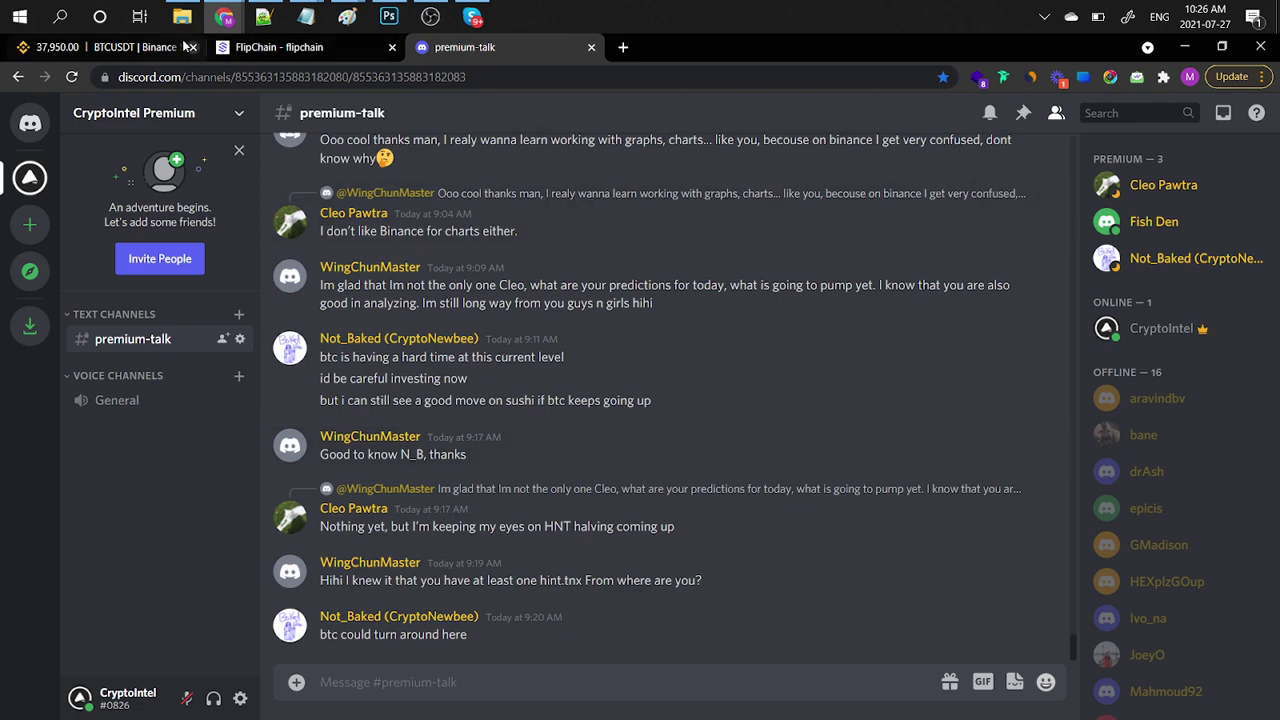
pyautogui.click(128, 44)
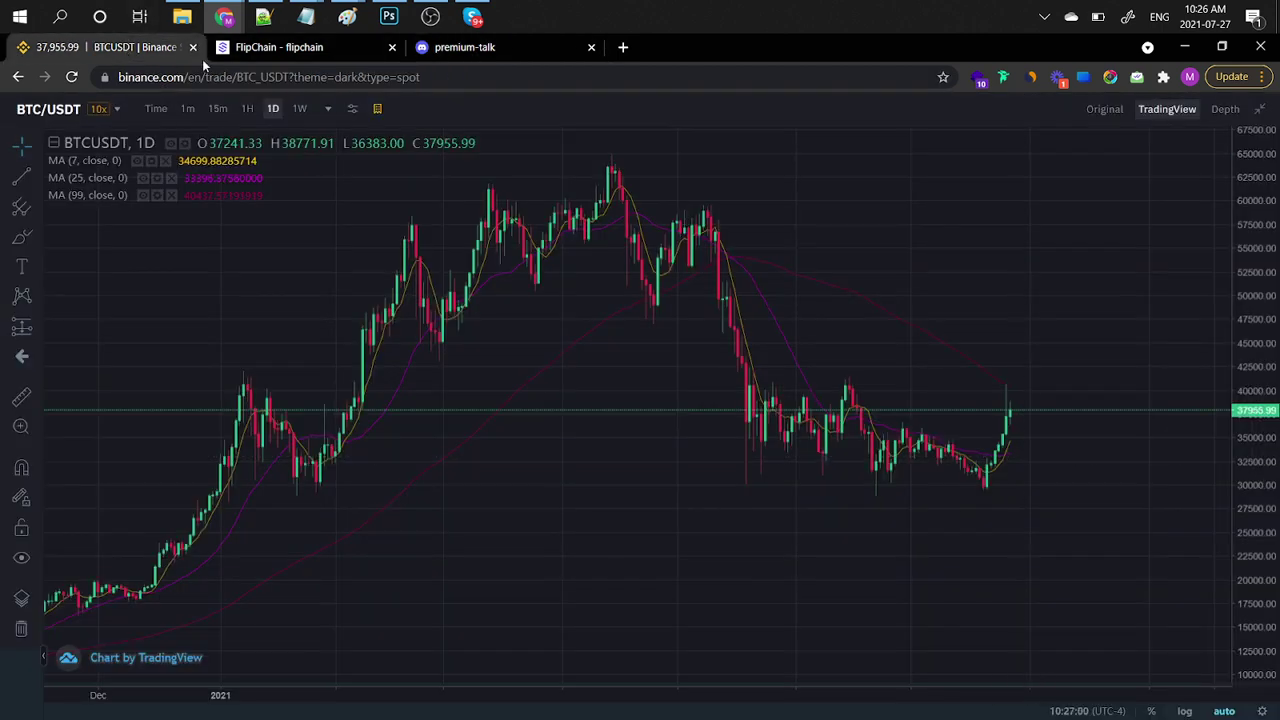
pyautogui.click(260, 56)
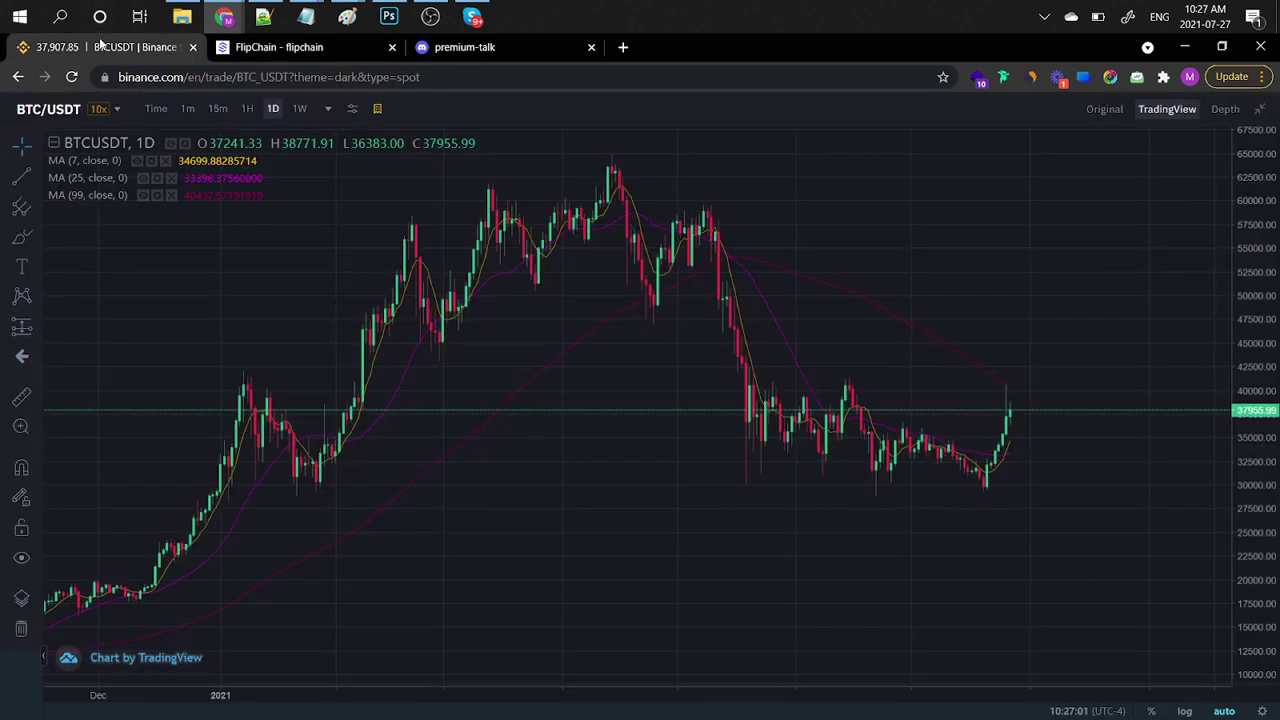
pyautogui.click(120, 47)
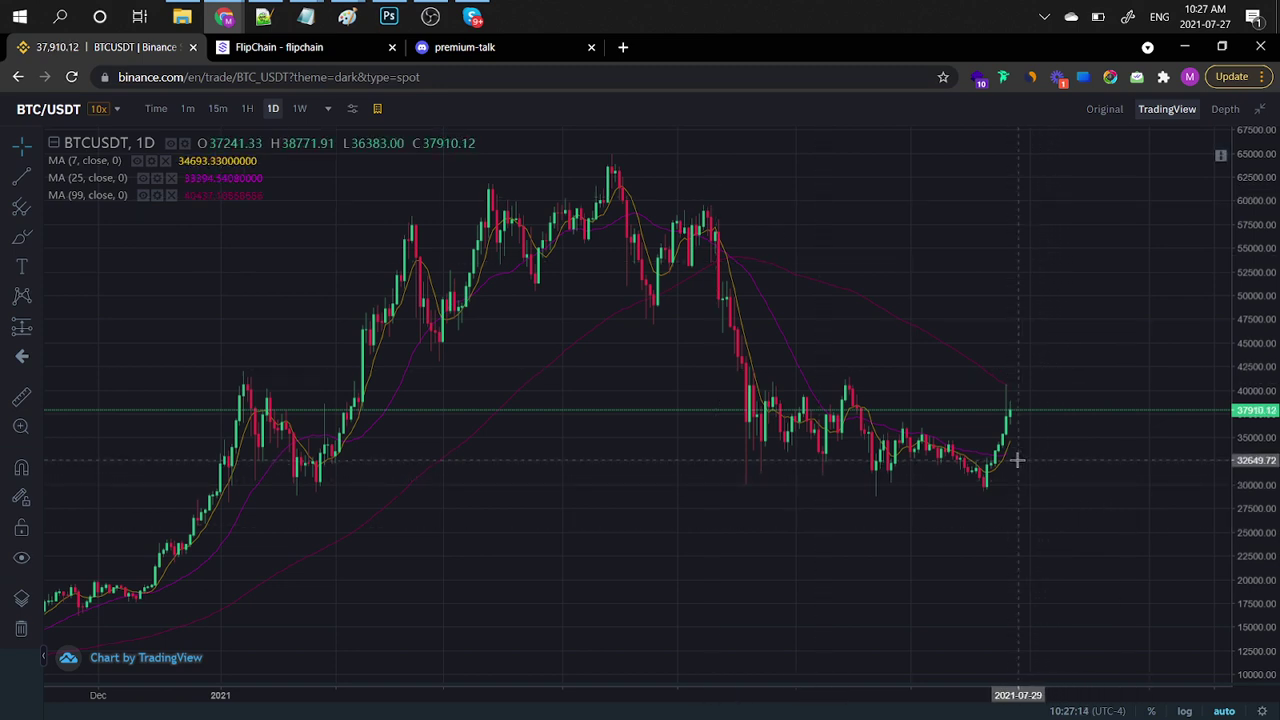